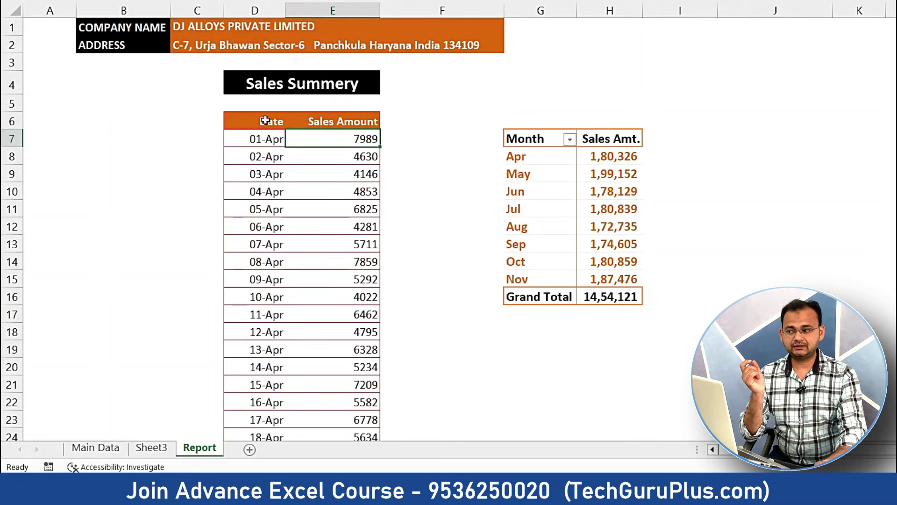
Choose KOLKATA ELECTRONICS PRIVATE LIMITED as the company name on the Report sheet and review its daily sales amounts
{"action": "left_click_drag", "start_coordinate": [263, 122], "coordinate": [348, 312]}
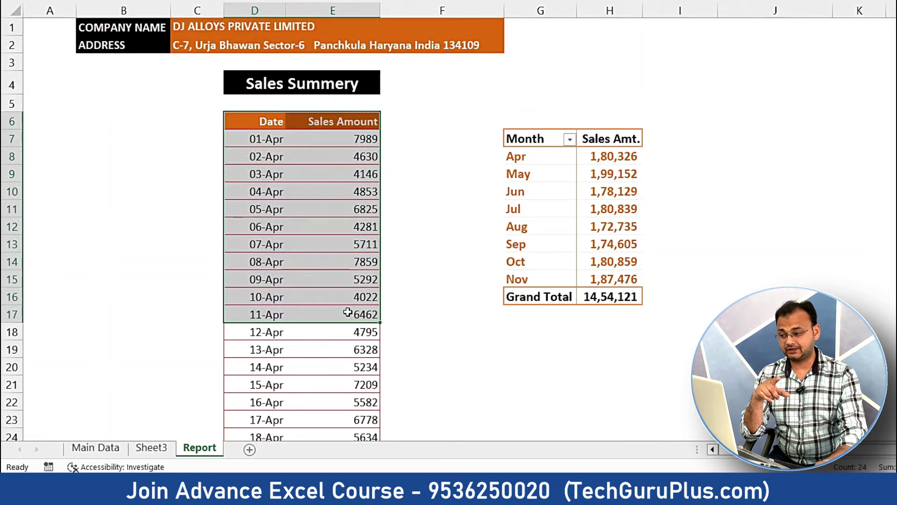
{"action": "left_click", "coordinate": [278, 30]}
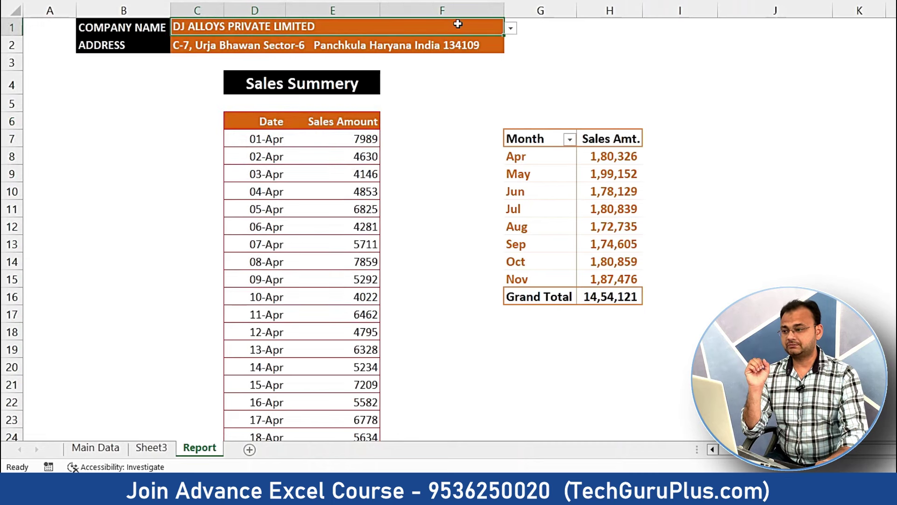
{"action": "left_click", "coordinate": [511, 29]}
{"action": "left_click", "coordinate": [341, 103]}
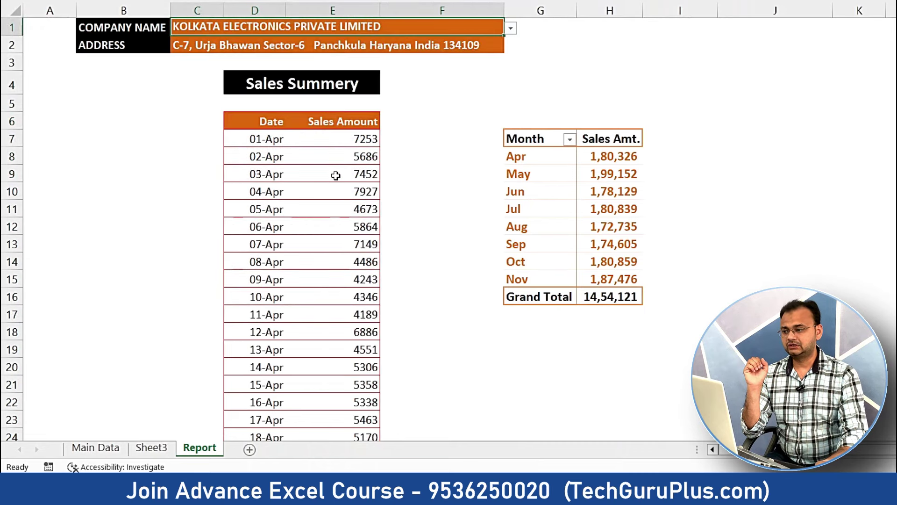
{"action": "left_click_drag", "start_coordinate": [345, 140], "coordinate": [346, 238]}
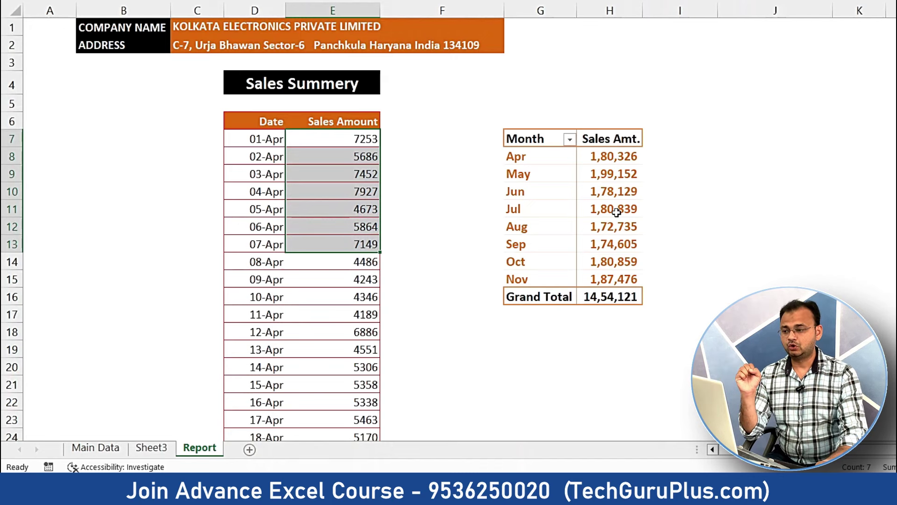
Refresh the workbook's data to update the monthly sales pivot table, and review its amounts
{"action": "left_click", "coordinate": [616, 168]}
{"action": "left_click_drag", "start_coordinate": [560, 139], "coordinate": [598, 280]}
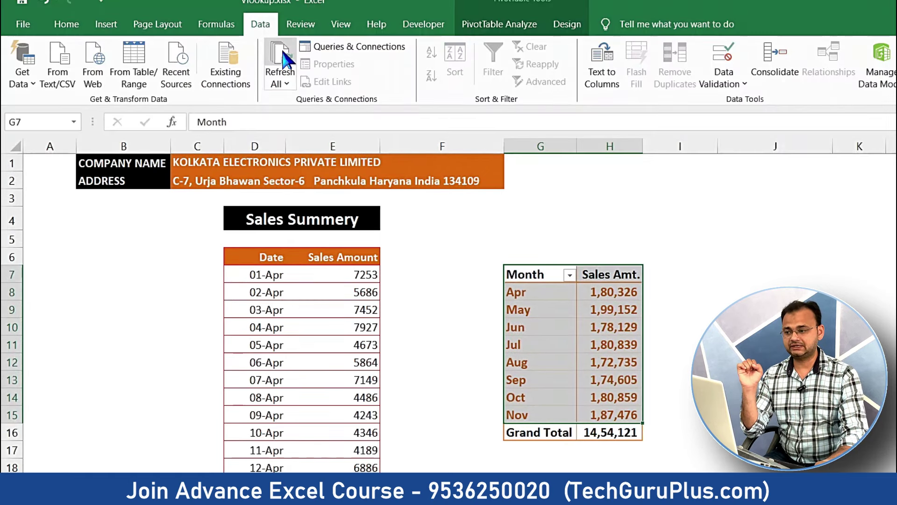
{"action": "left_click", "coordinate": [280, 58]}
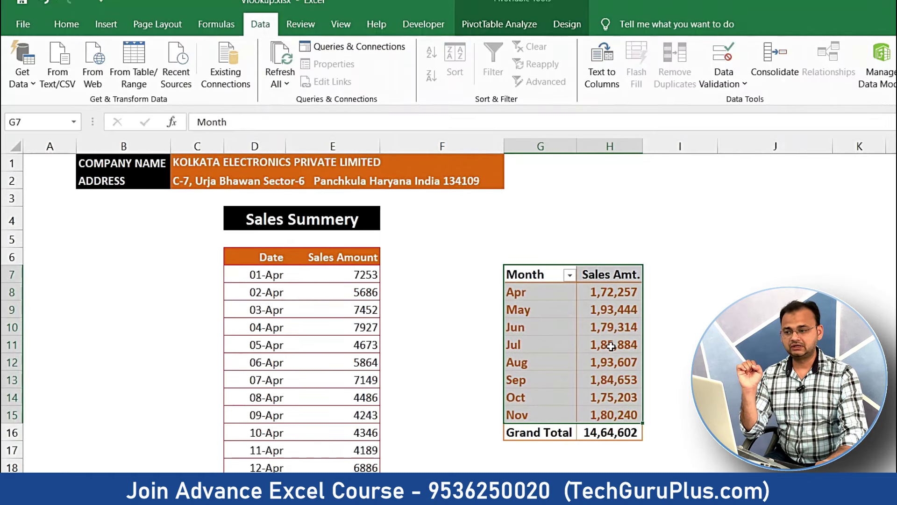
{"action": "left_click", "coordinate": [612, 292]}
{"action": "left_click_drag", "start_coordinate": [373, 275], "coordinate": [369, 309]}
{"action": "left_click_drag", "start_coordinate": [601, 299], "coordinate": [624, 421]}
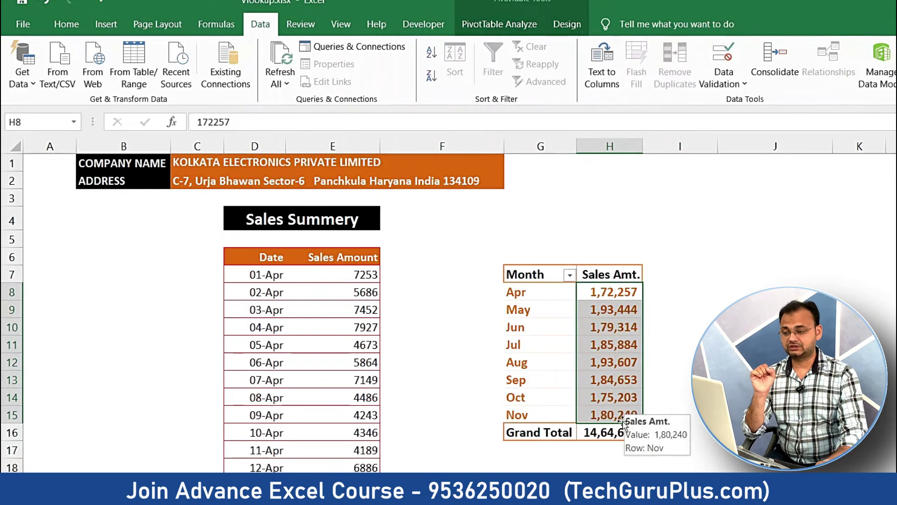
{"action": "left_click", "coordinate": [544, 405]}
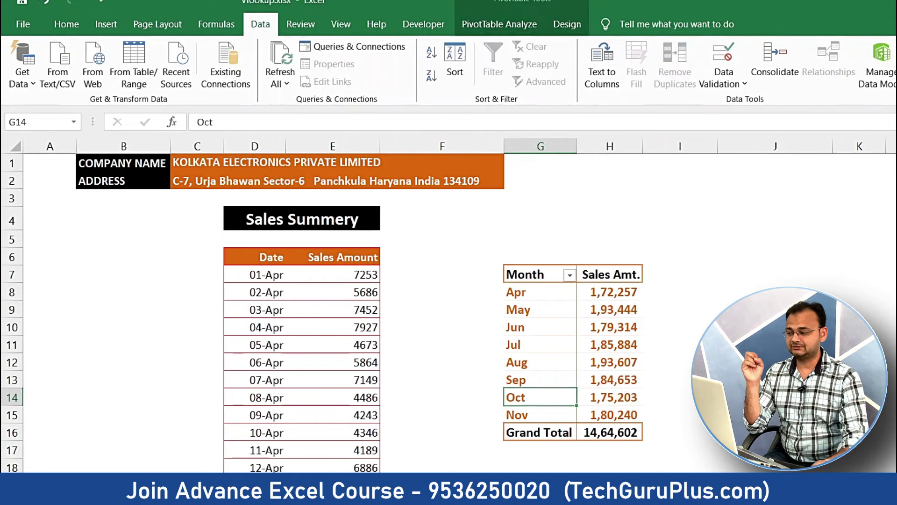
Examine the company names and the empty address and date columns on Sheet3
{"action": "left_click", "coordinate": [201, 488]}
{"action": "left_click", "coordinate": [262, 488]}
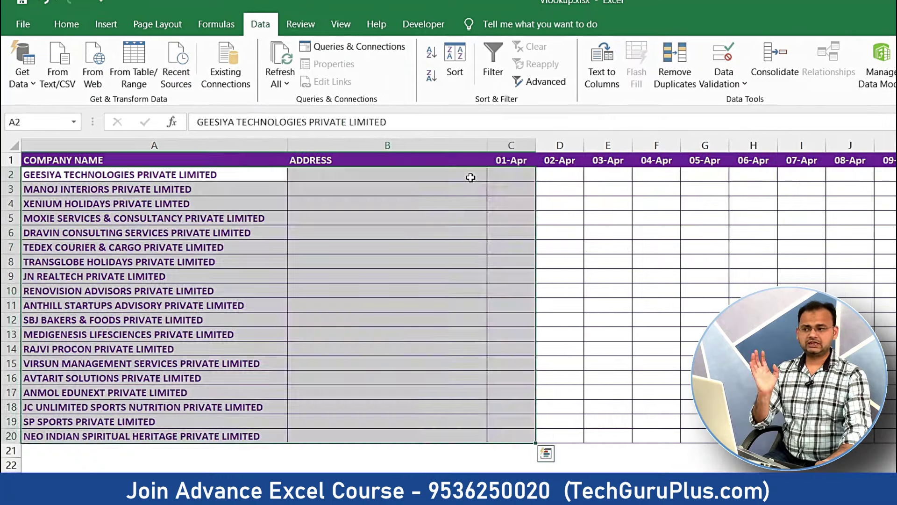
{"action": "left_click", "coordinate": [471, 178]}
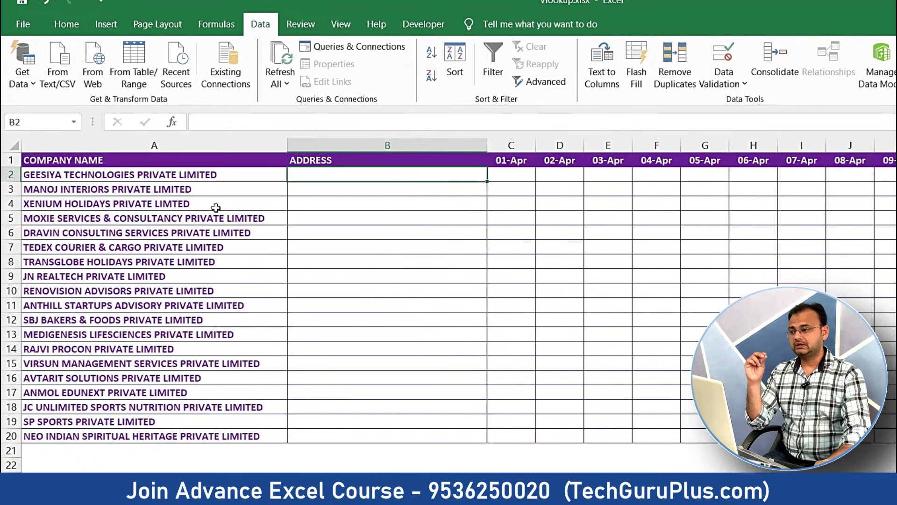
{"action": "left_click_drag", "start_coordinate": [205, 175], "coordinate": [208, 189]}
{"action": "left_click_drag", "start_coordinate": [209, 239], "coordinate": [223, 429]}
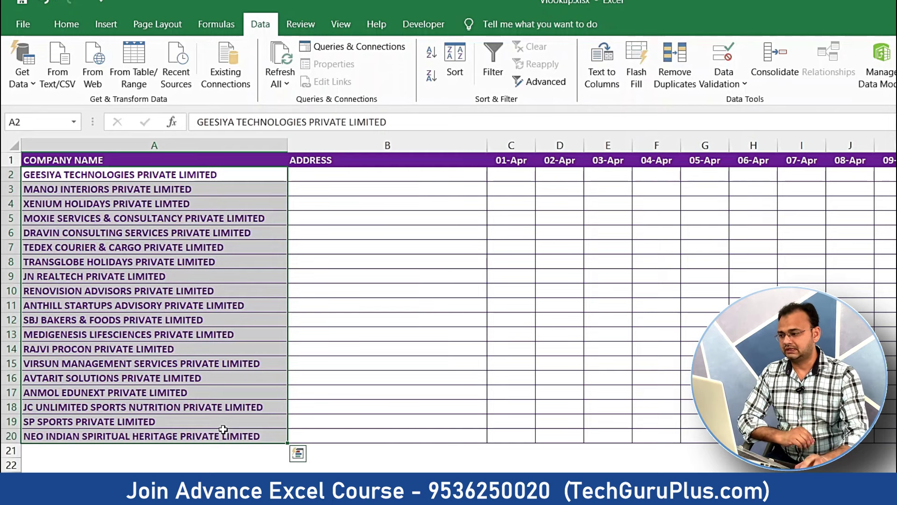
{"action": "left_click_drag", "start_coordinate": [220, 432], "coordinate": [189, 174]}
{"action": "left_click", "coordinate": [373, 275]}
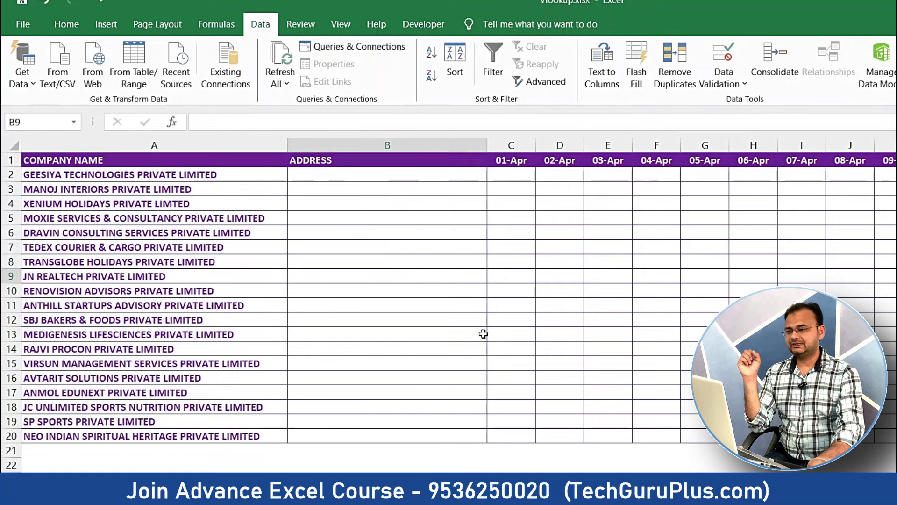
Examine the company names, addresses and daily sales figures on the Main Data sheet
{"action": "key", "text": "ctrl+Page_Up"}
{"action": "left_click_drag", "start_coordinate": [521, 216], "coordinate": [60, 176]}
{"action": "left_click", "coordinate": [199, 243]}
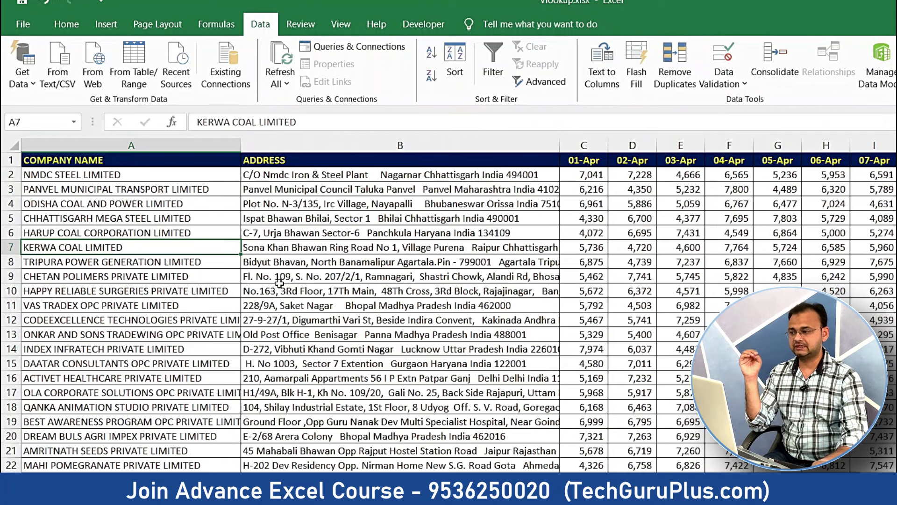
{"action": "left_click", "coordinate": [337, 201]}
{"action": "left_click_drag", "start_coordinate": [224, 181], "coordinate": [379, 266]}
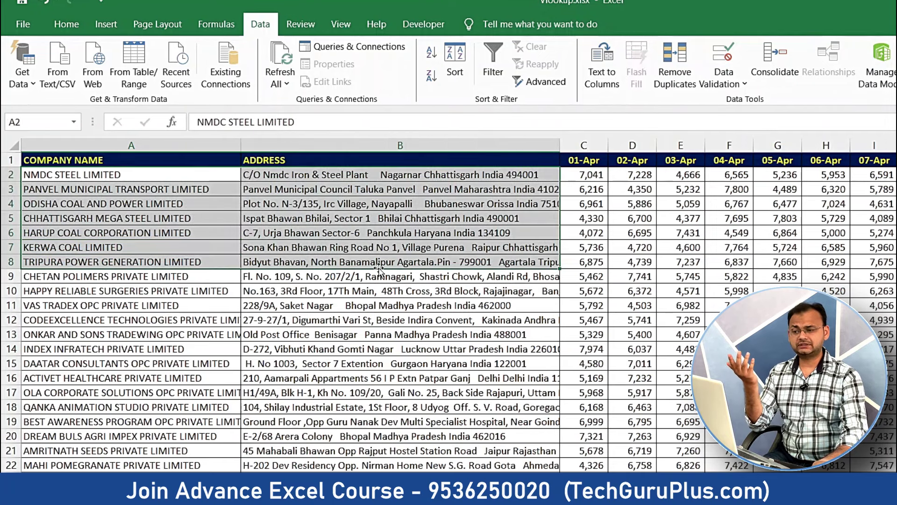
{"action": "left_click", "coordinate": [735, 256]}
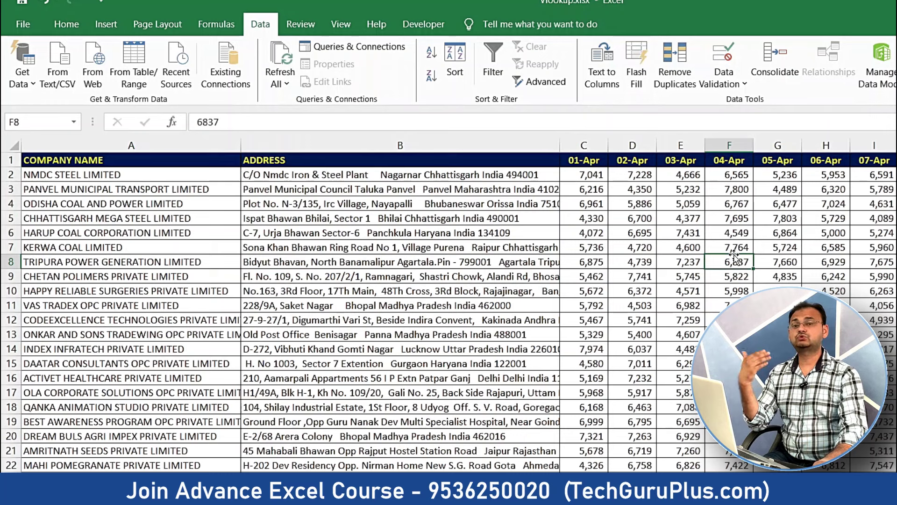
{"action": "left_click", "coordinate": [664, 216]}
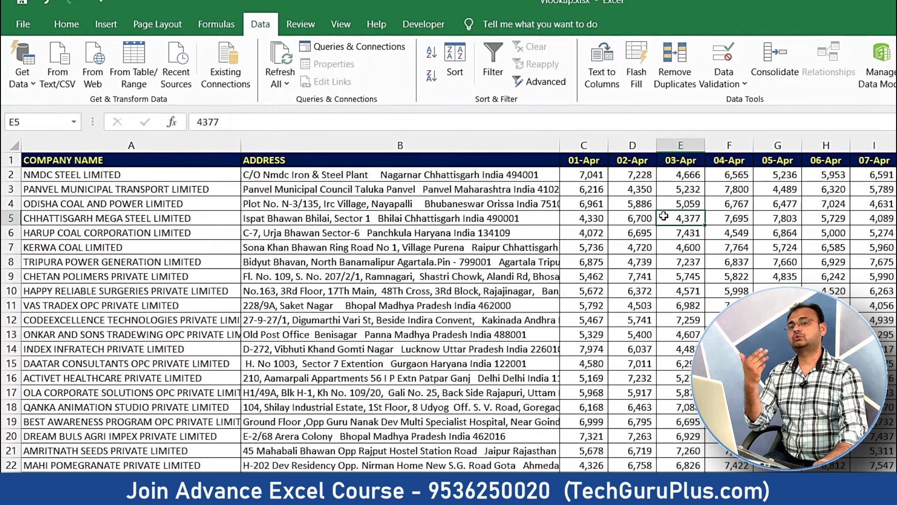
{"action": "left_click", "coordinate": [584, 293]}
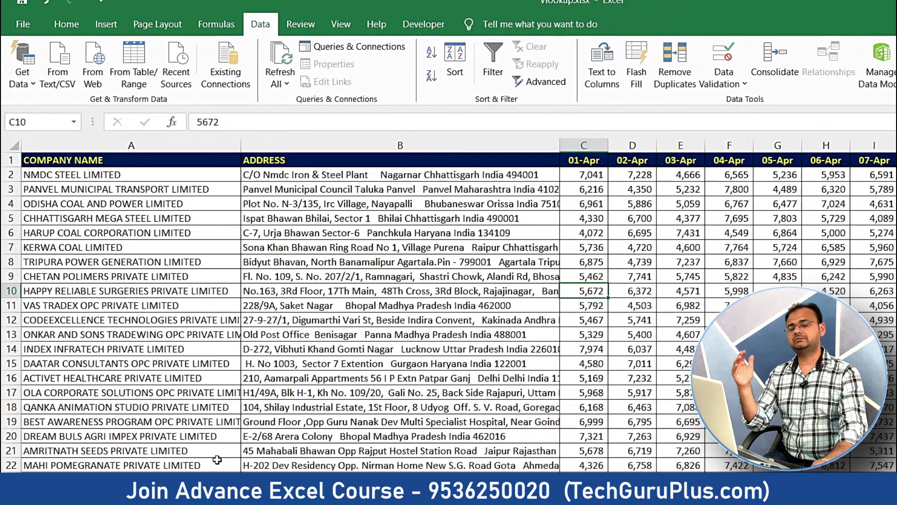
Start a VLOOKUP formula in cell B2 of Sheet3 with the company name in A2 as the lookup value
{"action": "key", "text": "ctrl+Page_Down"}
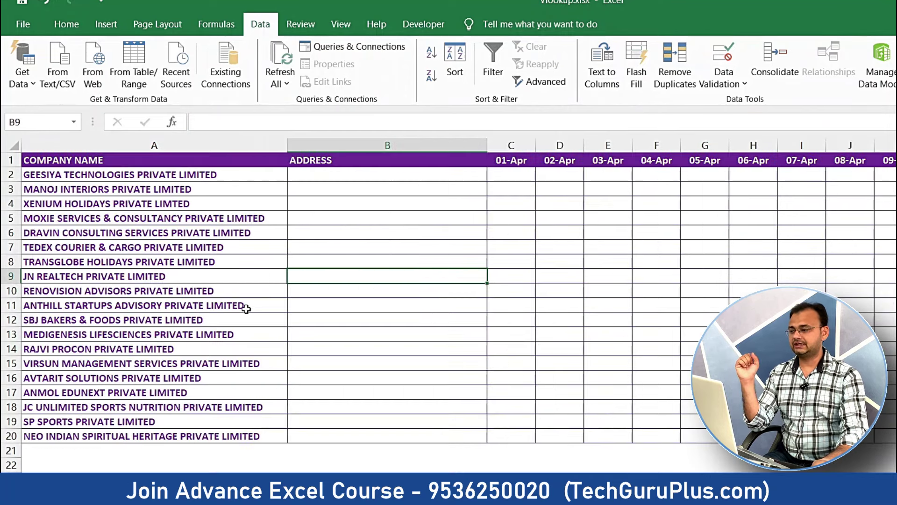
{"action": "left_click", "coordinate": [353, 176]}
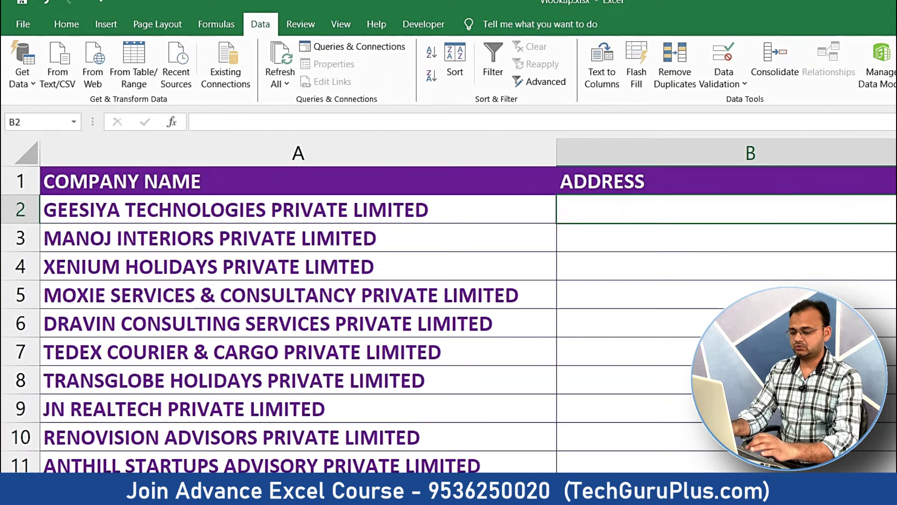
{"action": "type", "text": "=VLOOKUP("}
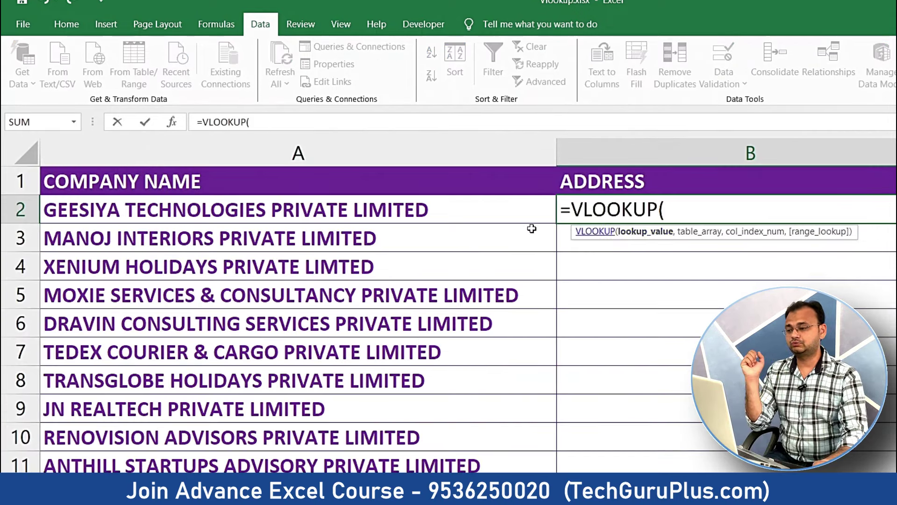
{"action": "left_click", "coordinate": [512, 213]}
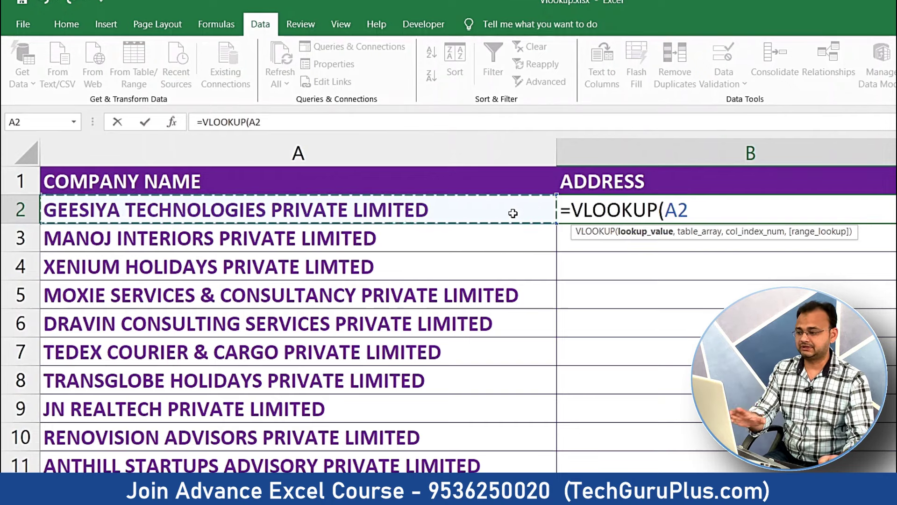
{"action": "type", "text": ","}
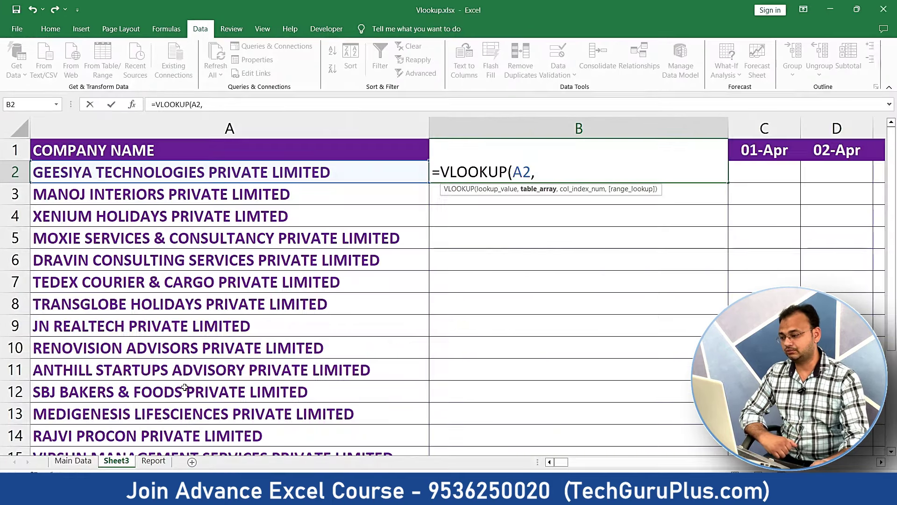
Set the VLOOKUP's table array to columns A:IL of the Main Data sheet, through the 30-Nov column
{"action": "left_click", "coordinate": [73, 461]}
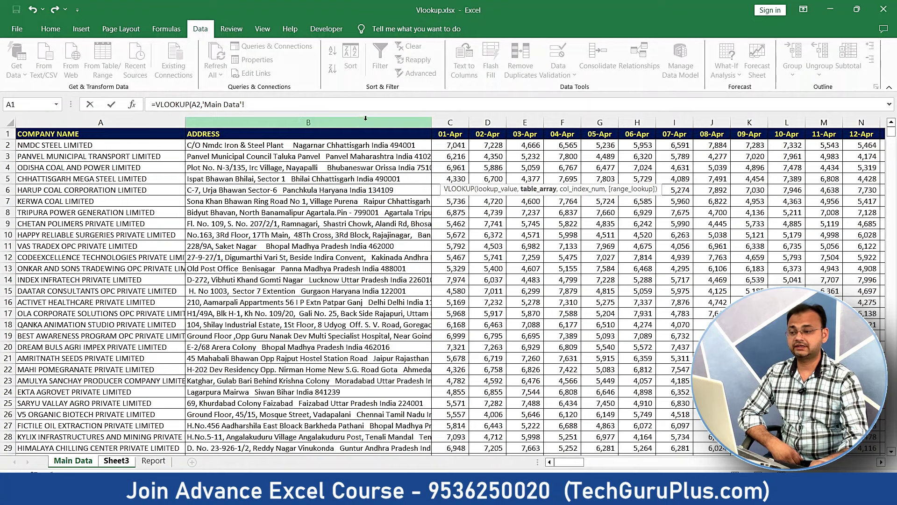
{"action": "left_click", "coordinate": [159, 123]}
{"action": "left_click_drag", "start_coordinate": [180, 123], "coordinate": [750, 123]}
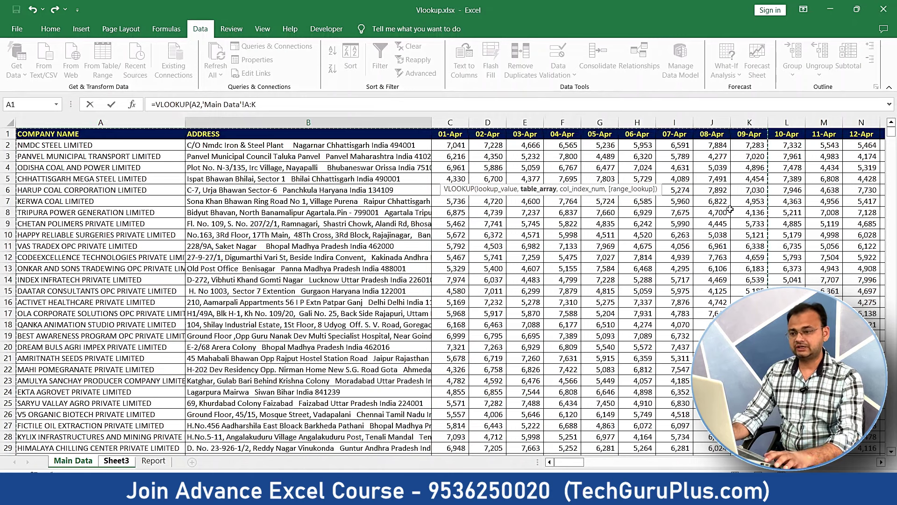
{"action": "key", "text": "ctrl+shift+Right"}
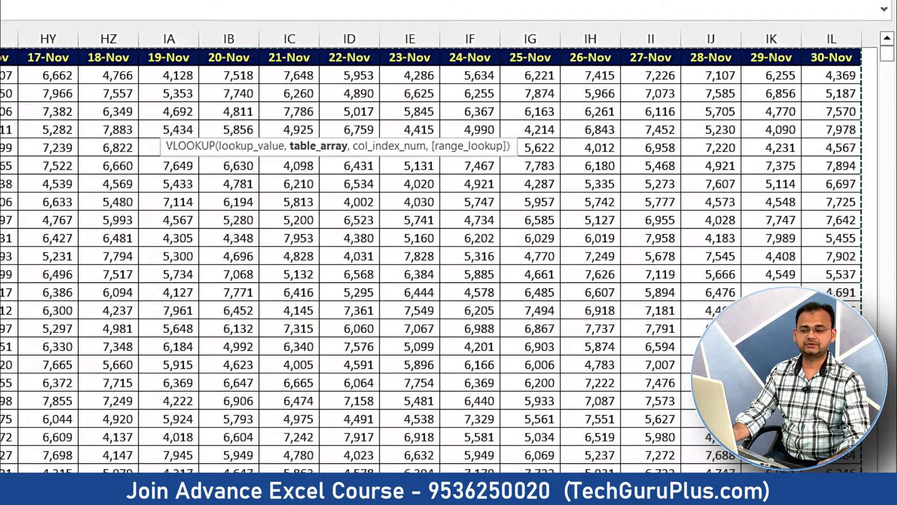
{"action": "scroll", "coordinate": [433, 251], "scroll_direction": "right", "scroll_amount": 2}
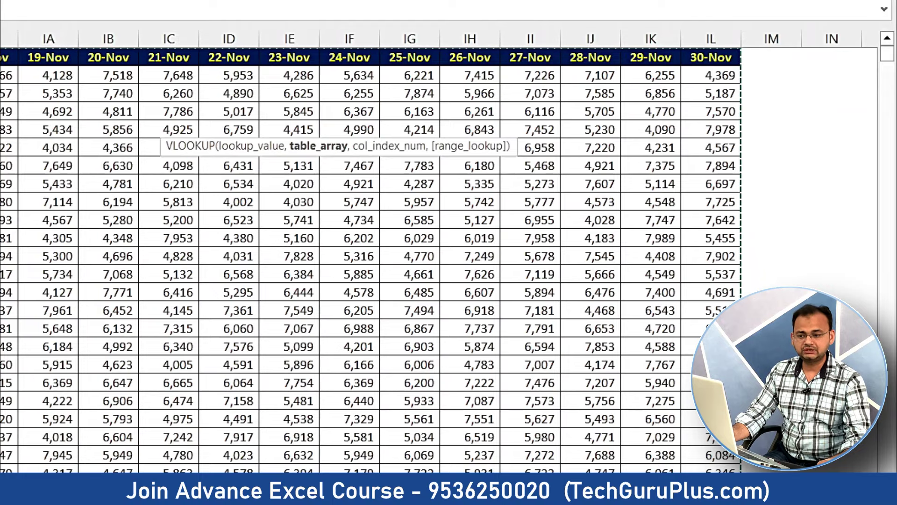
{"action": "scroll", "coordinate": [439, 252], "scroll_direction": "left", "scroll_amount": 20}
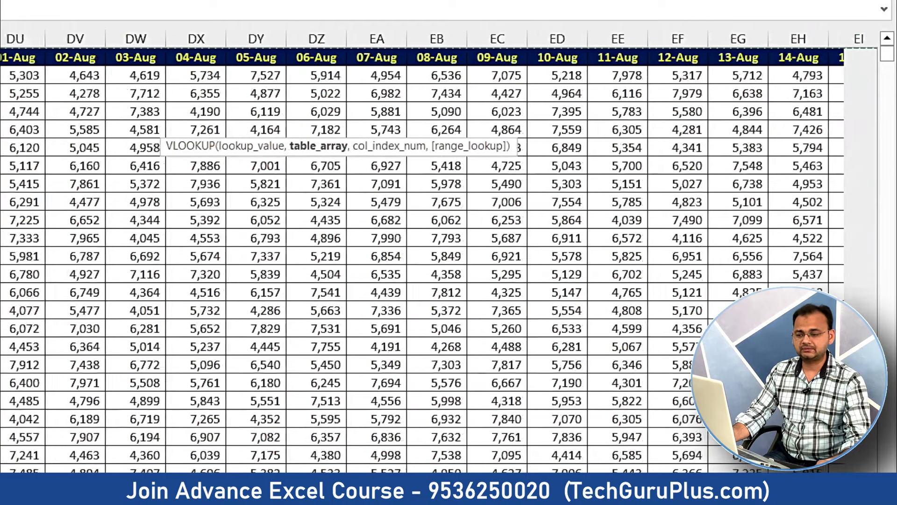
{"action": "scroll", "coordinate": [439, 252], "scroll_direction": "left", "scroll_amount": 20}
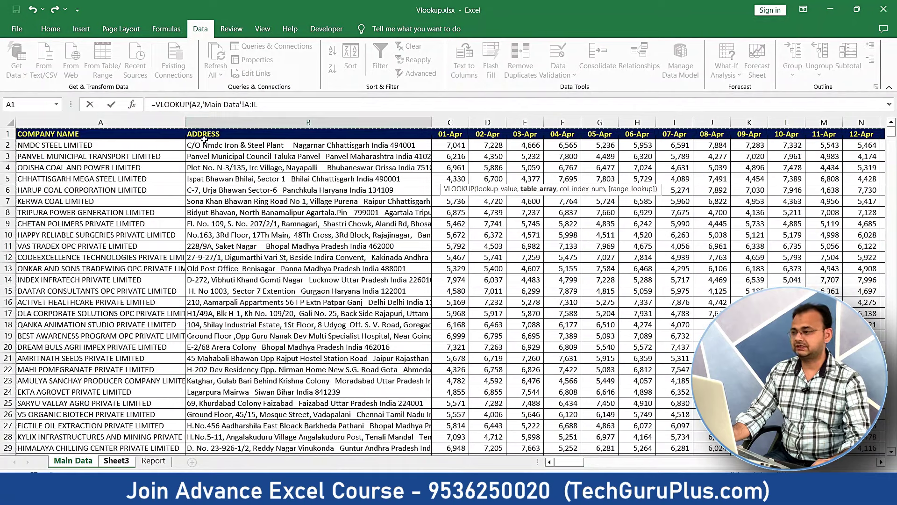
{"action": "left_click", "coordinate": [290, 98]}
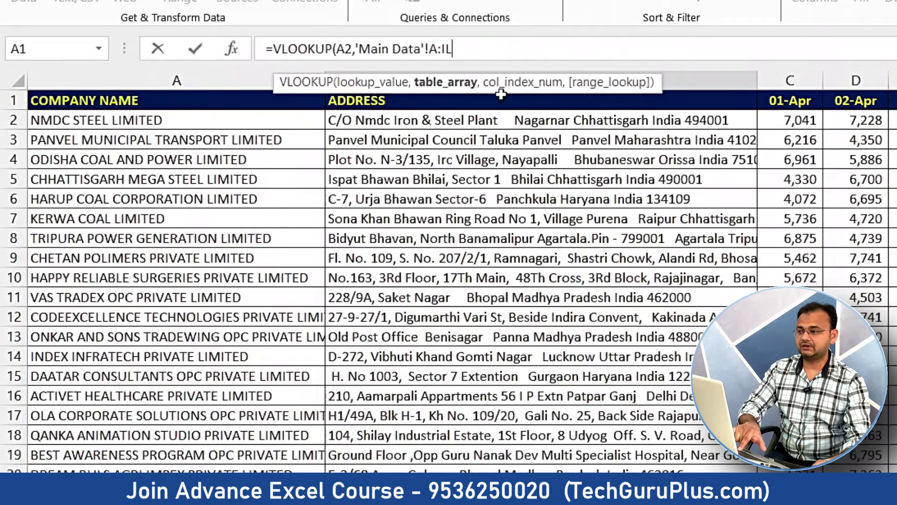
Set the VLOOKUP's column index number to 2 for the address column
{"action": "type", "text": ","}
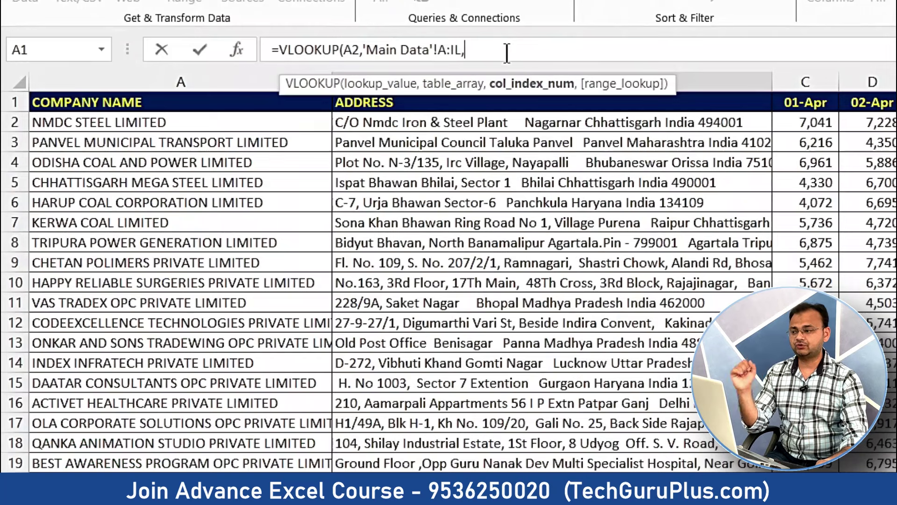
{"action": "type", "text": "2"}
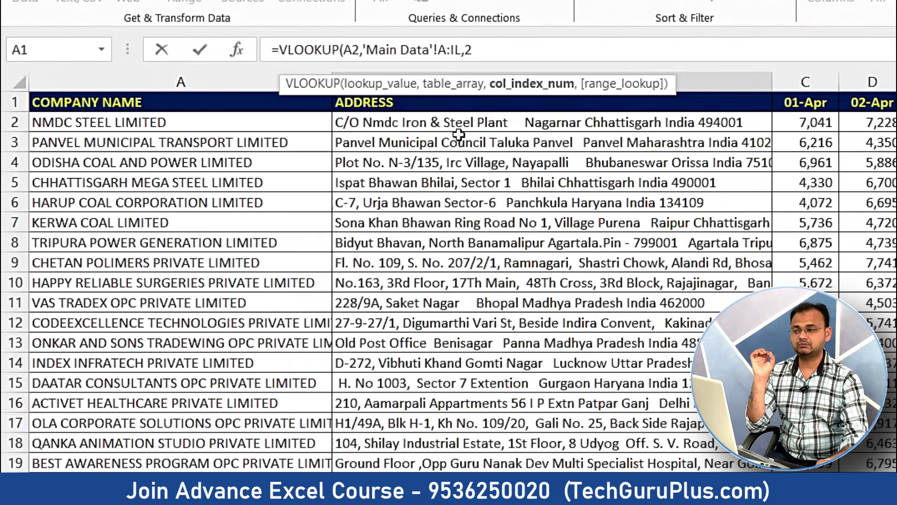
{"action": "type", "text": ","}
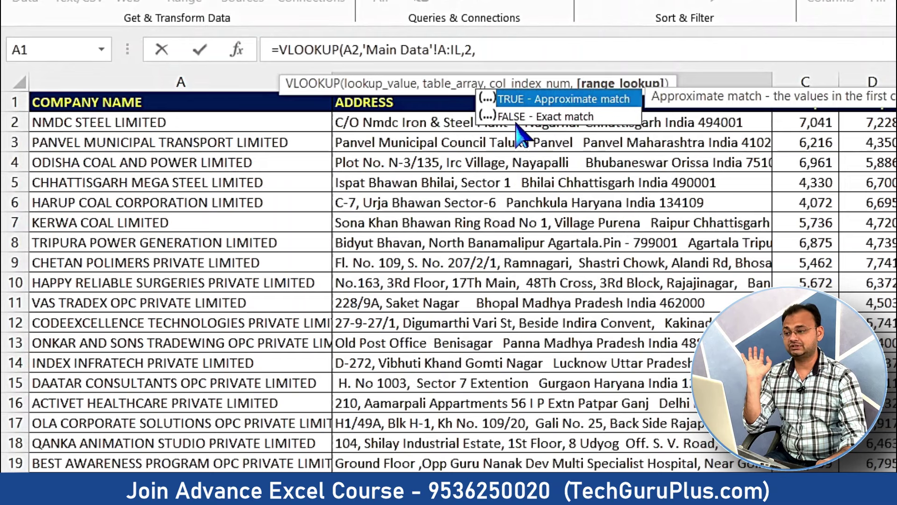
{"action": "double_click", "coordinate": [544, 117]}
{"action": "key", "text": "BackSpace"}
{"action": "key", "text": "BackSpace"}
{"action": "key", "text": "BackSpace"}
{"action": "key", "text": "BackSpace"}
{"action": "key", "text": "BackSpace"}
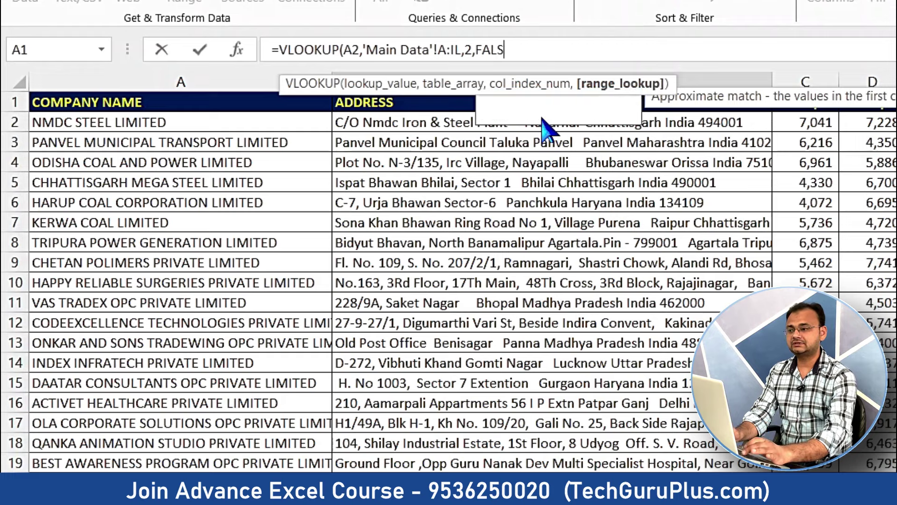
Complete the VLOOKUP in B2 with 0 as the range lookup for an exact match
{"action": "type", "text": "0"}
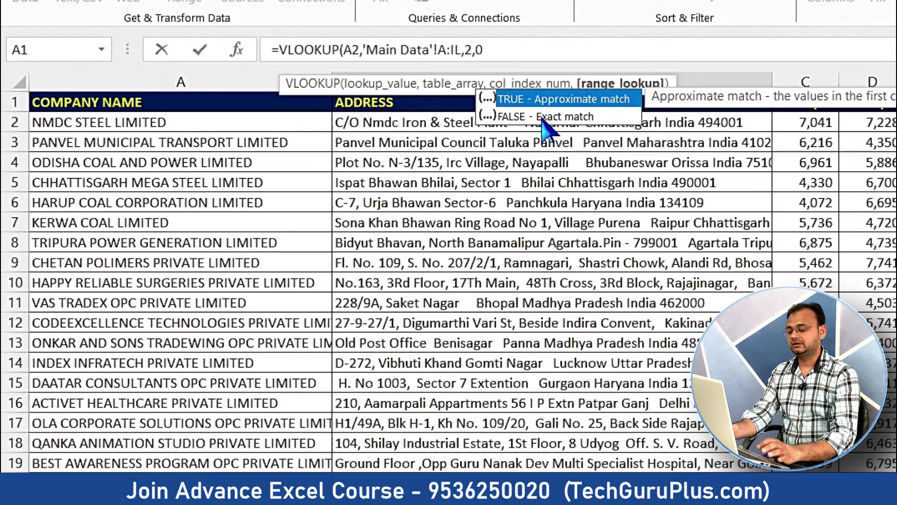
{"action": "type", "text": ")"}
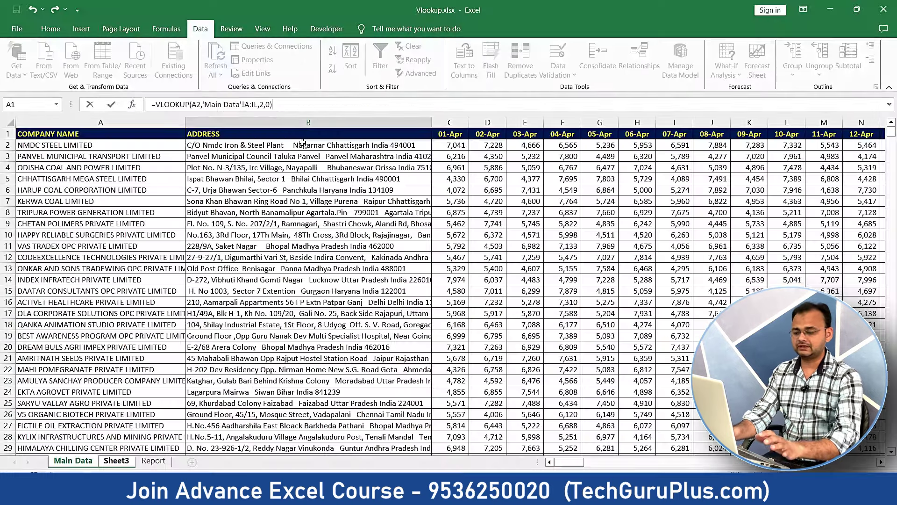
{"action": "key", "text": "Return"}
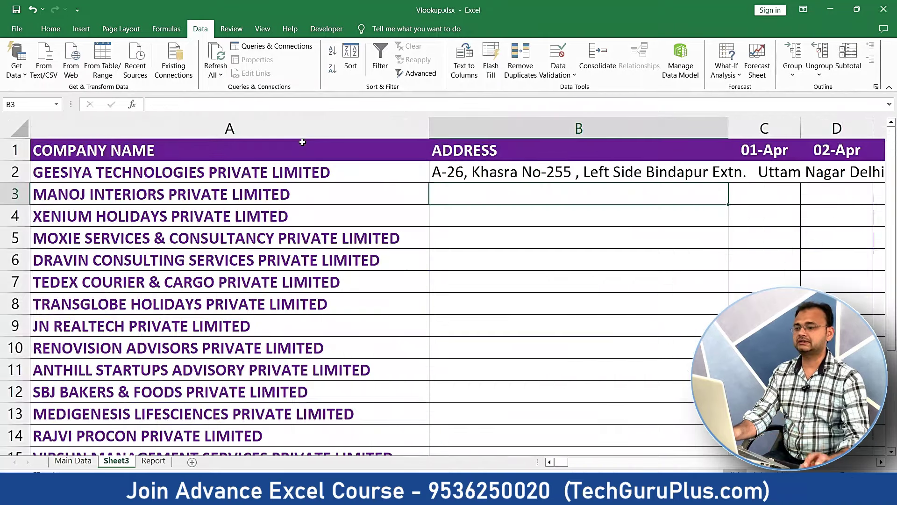
Check the address formula in B2 against the company name in A2, and narrow the Company Name column on Sheet3
{"action": "left_click", "coordinate": [533, 175]}
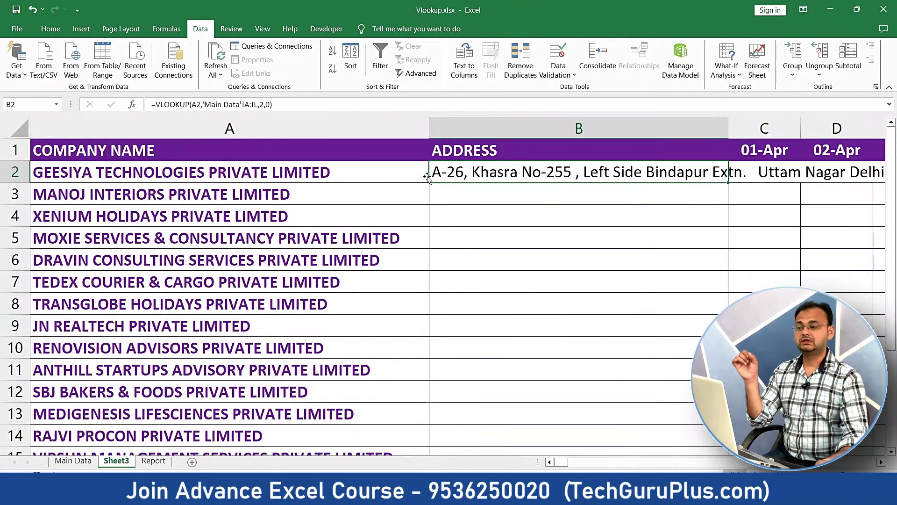
{"action": "left_click", "coordinate": [406, 173]}
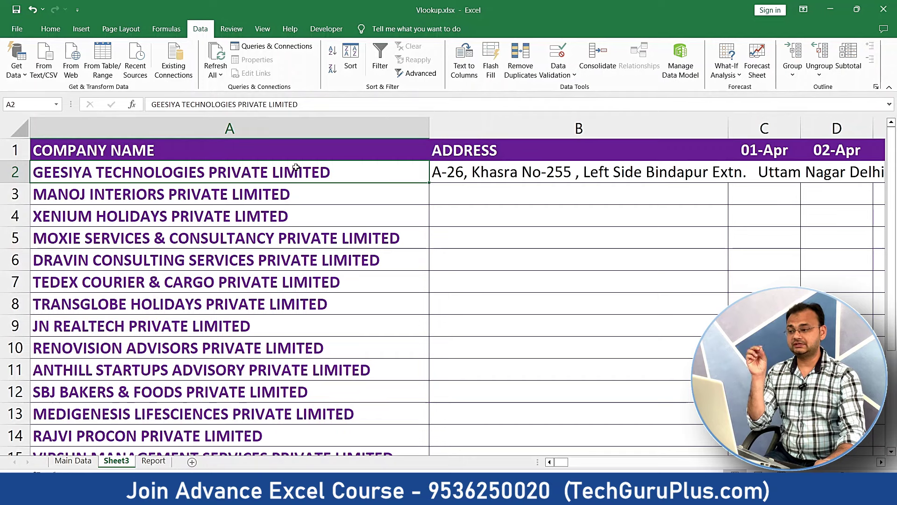
{"action": "left_click", "coordinate": [458, 175]}
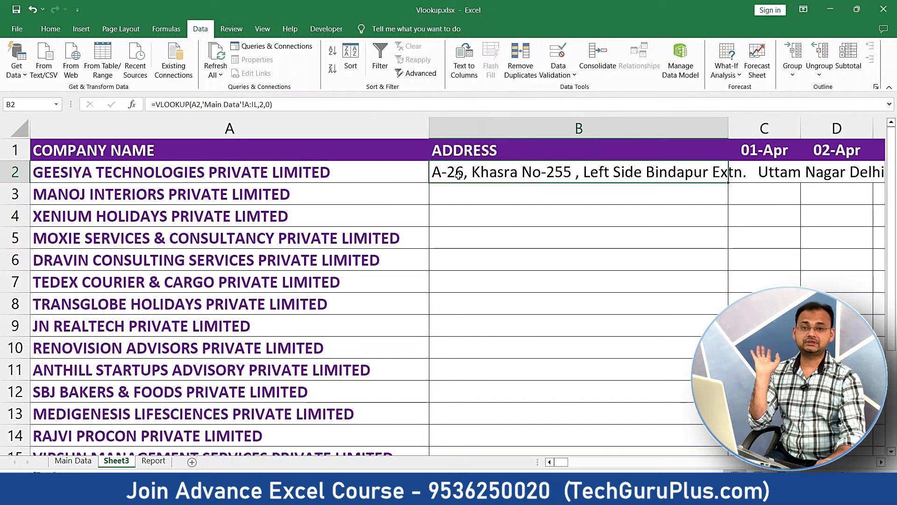
{"action": "left_click_drag", "start_coordinate": [433, 127], "coordinate": [353, 128]}
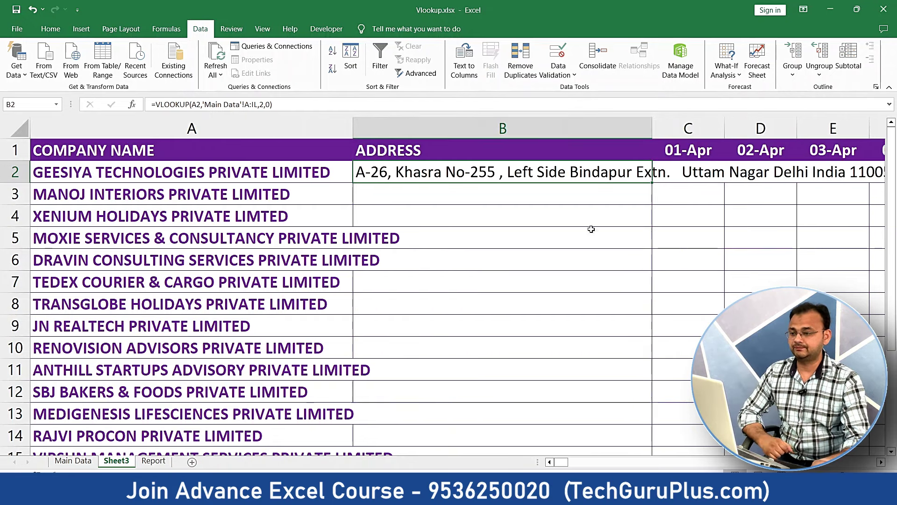
Compare the address and date columns on Sheet3 and Main Data, and inspect the column index argument of the VLOOKUP in B2
{"action": "double_click", "coordinate": [584, 176]}
{"action": "left_click", "coordinate": [707, 156]}
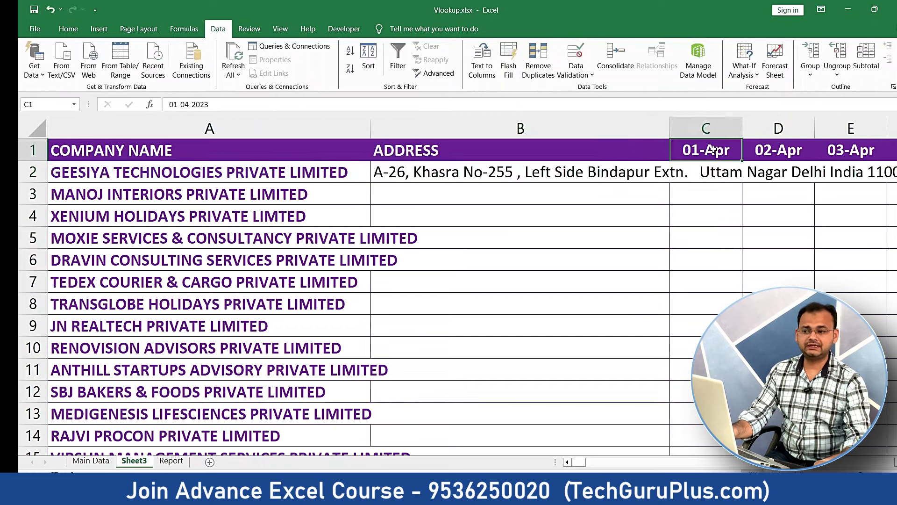
{"action": "key", "text": "Right"}
{"action": "key", "text": "Right"}
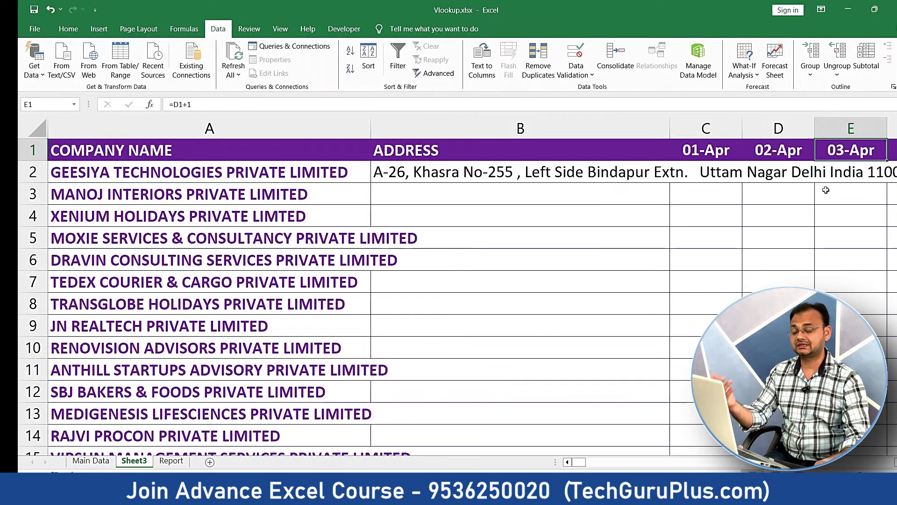
{"action": "left_click", "coordinate": [665, 174]}
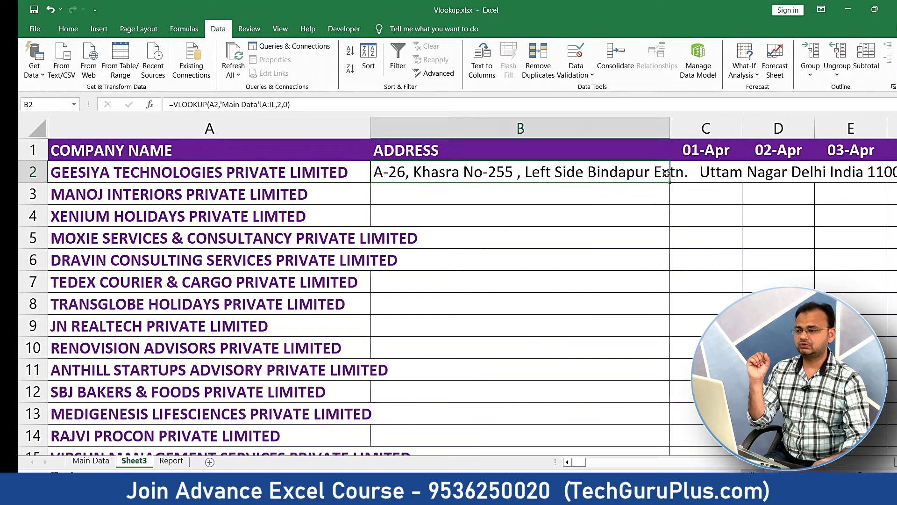
{"action": "left_click", "coordinate": [106, 461]}
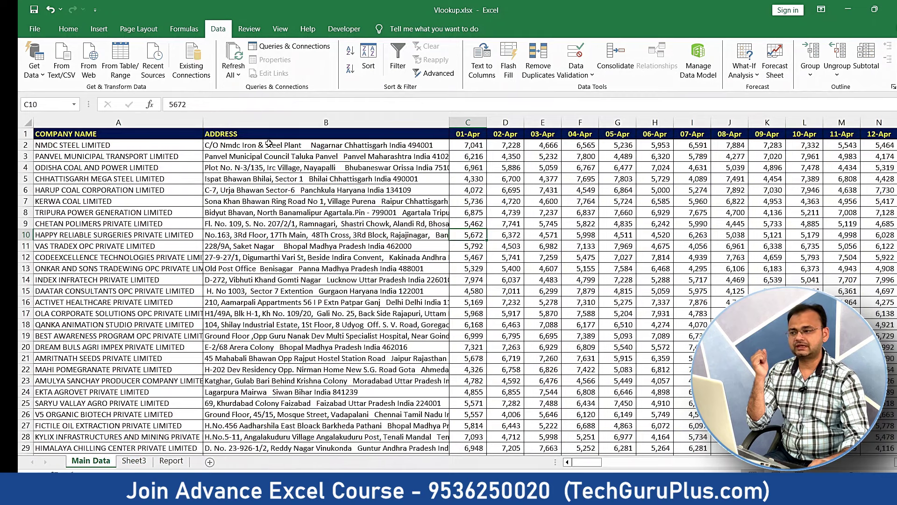
{"action": "left_click", "coordinate": [318, 145]}
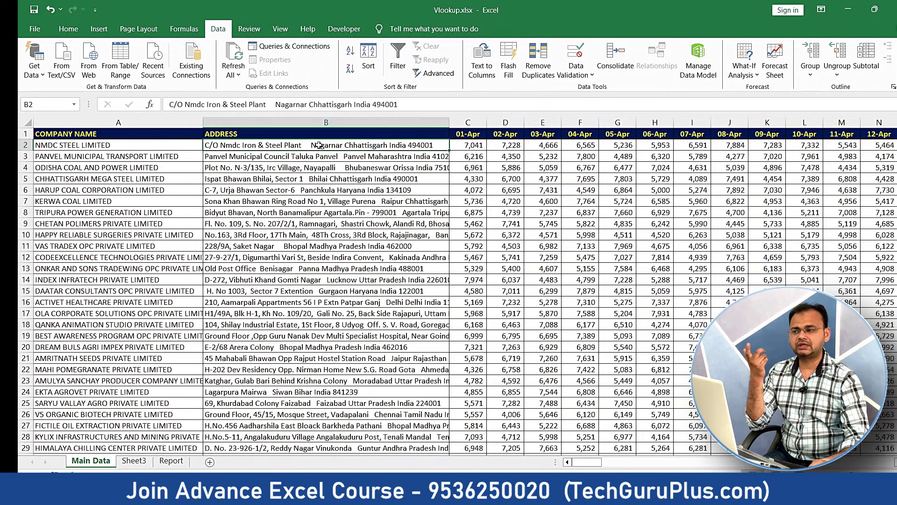
{"action": "left_click", "coordinate": [464, 145]}
{"action": "left_click", "coordinate": [521, 143]}
{"action": "left_click", "coordinate": [579, 143]}
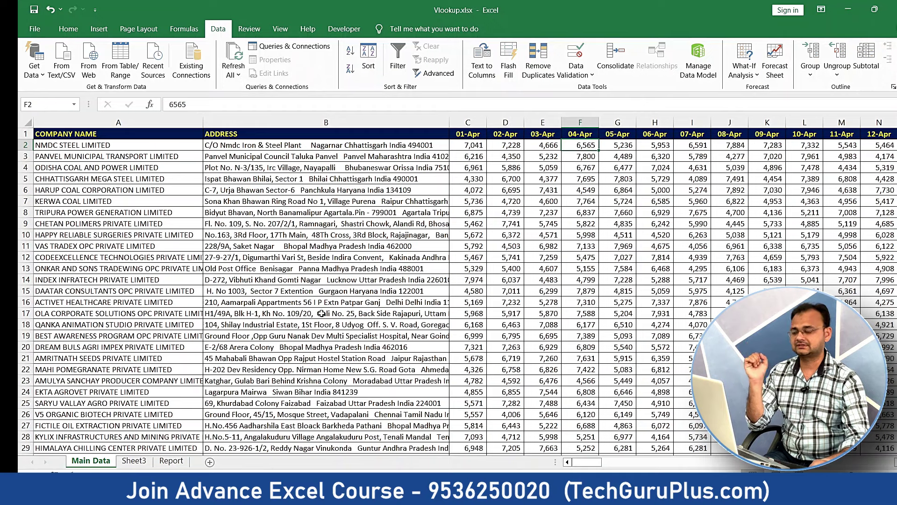
{"action": "left_click", "coordinate": [146, 450]}
{"action": "left_click", "coordinate": [134, 460]}
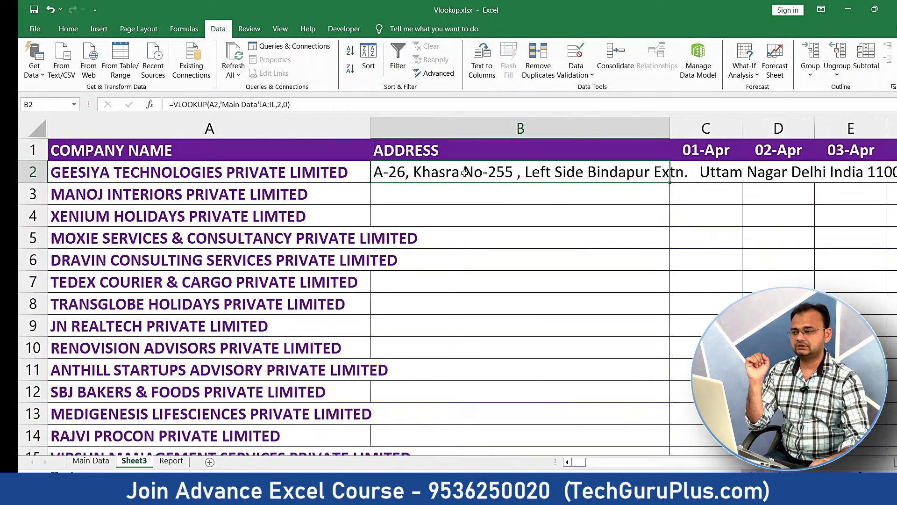
{"action": "left_click", "coordinate": [278, 107]}
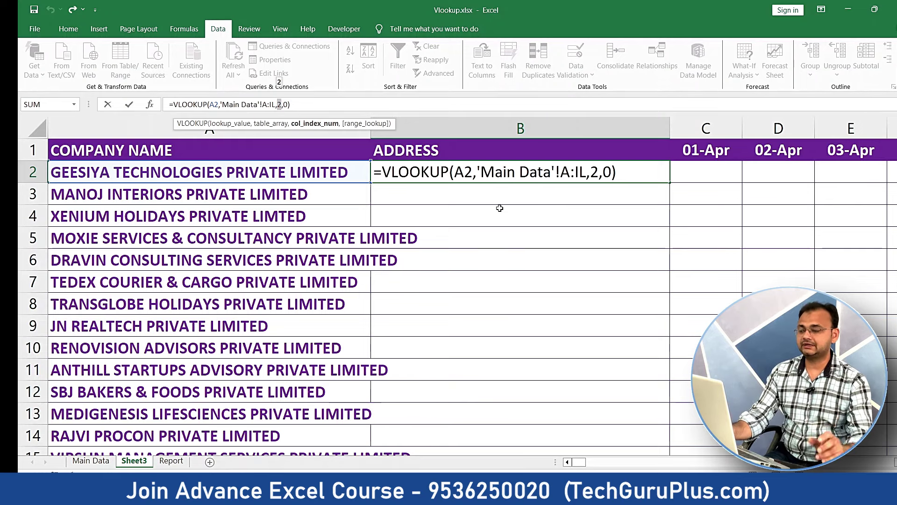
{"action": "key", "text": "Return"}
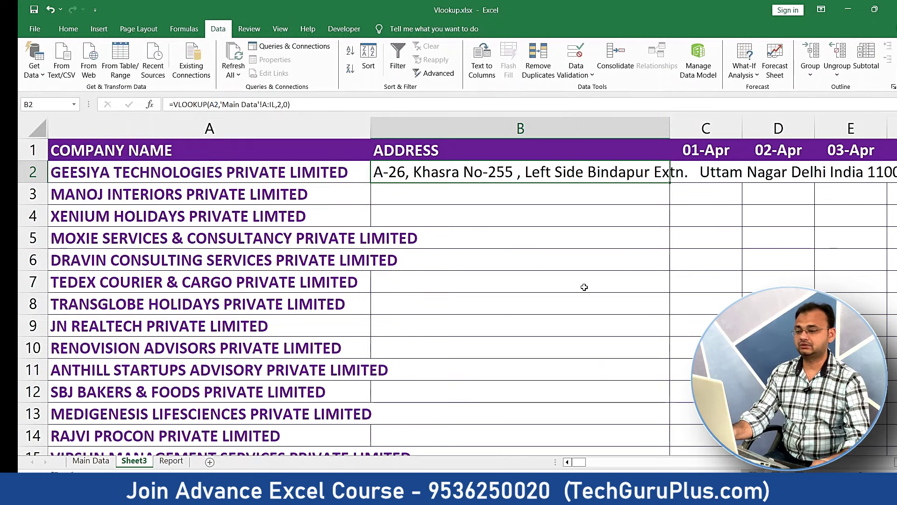
Enter the formula =COLUMN() in cell B7 of Sheet3 and compare its result with the position of column B
{"action": "left_click", "coordinate": [568, 279]}
{"action": "type", "text": "="}
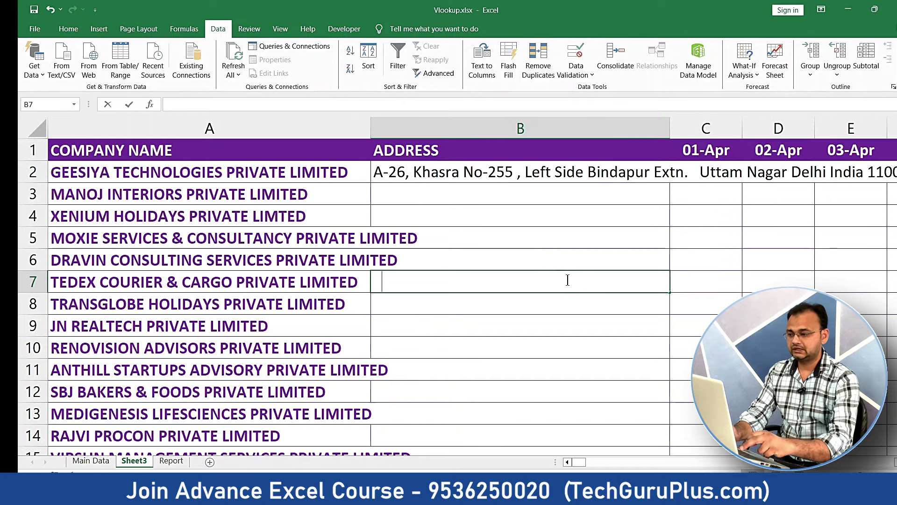
{"action": "type", "text": "COLUMN("}
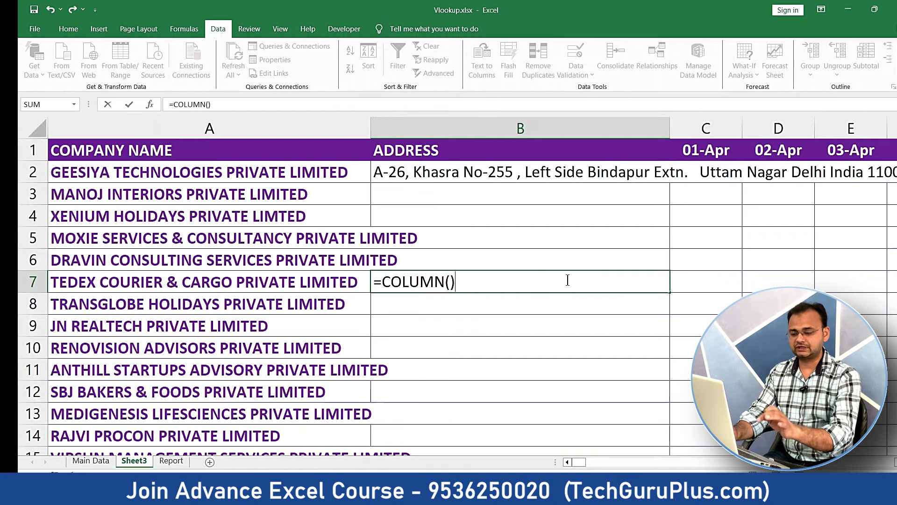
{"action": "key", "text": "Return"}
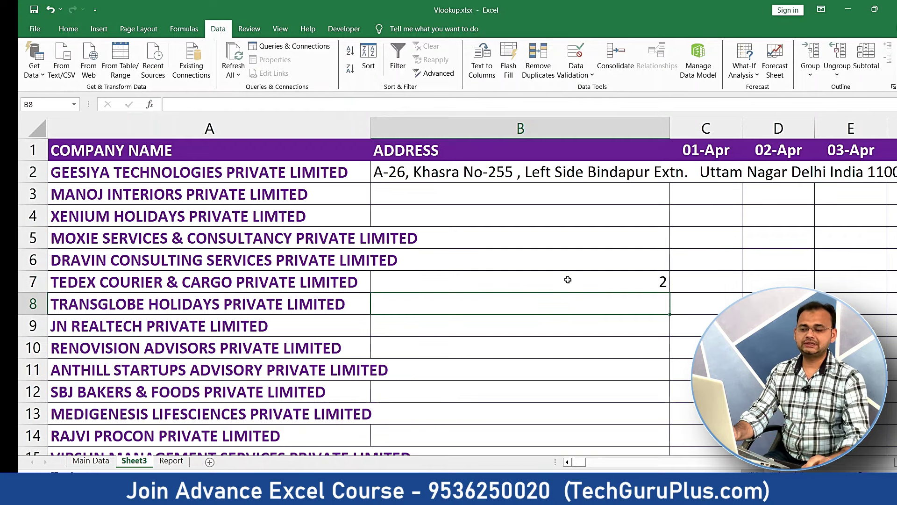
{"action": "left_click", "coordinate": [568, 280]}
{"action": "scroll", "coordinate": [568, 280], "scroll_direction": "down", "scroll_amount": 2}
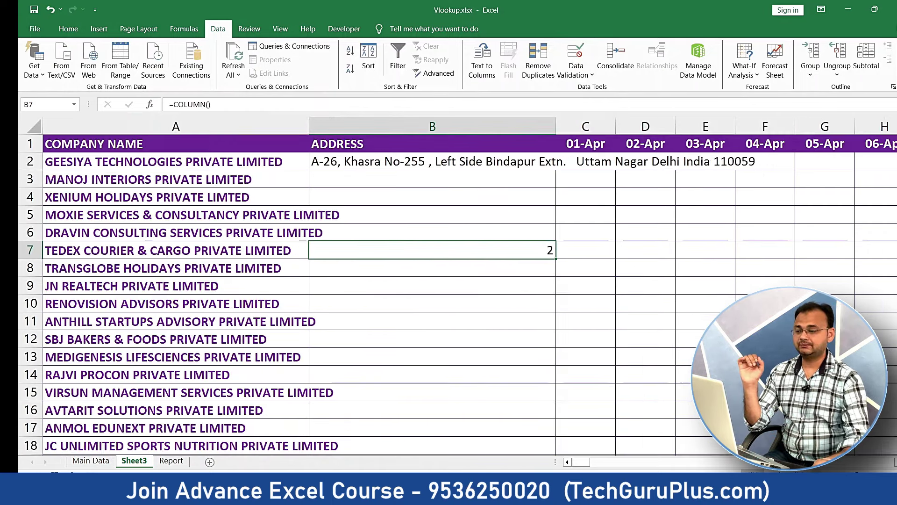
{"action": "left_click", "coordinate": [525, 127]}
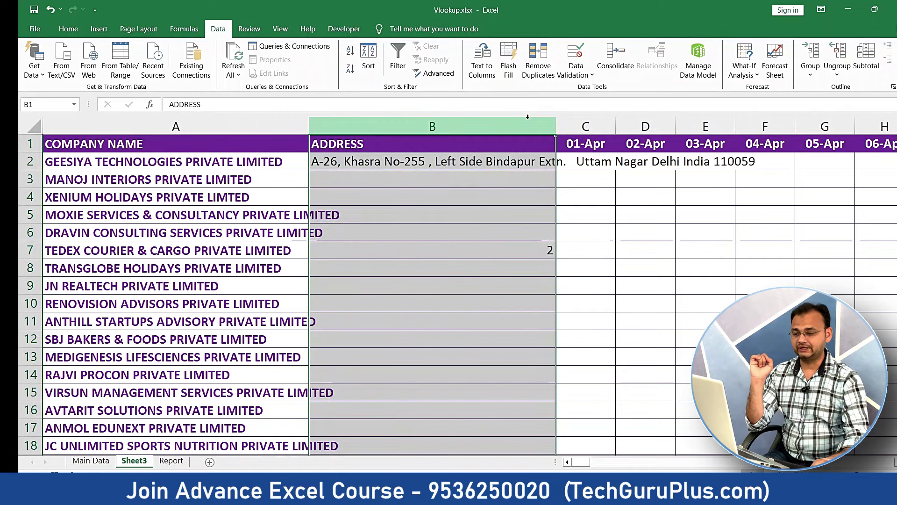
{"action": "left_click", "coordinate": [537, 257]}
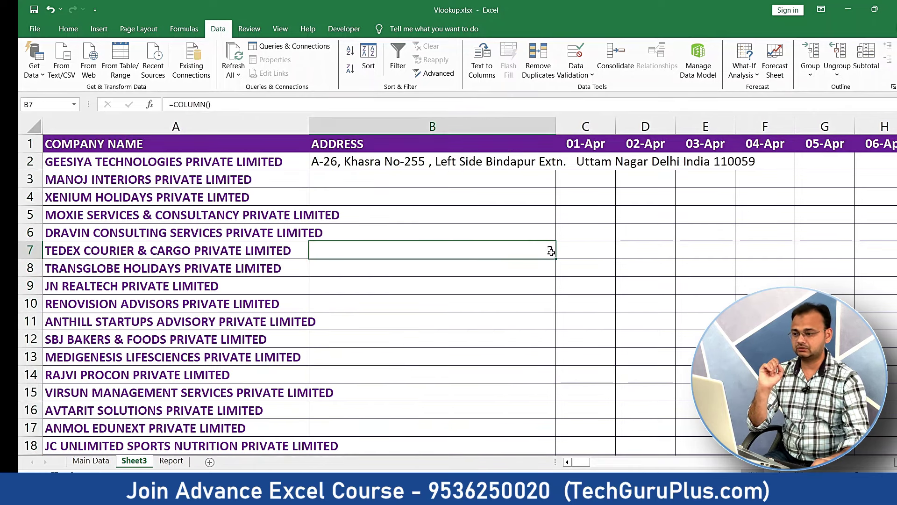
Fill the COLUMN formula from B7 across to F7 and check the resulting column numbers
{"action": "left_click_drag", "start_coordinate": [556, 256], "coordinate": [599, 260]}
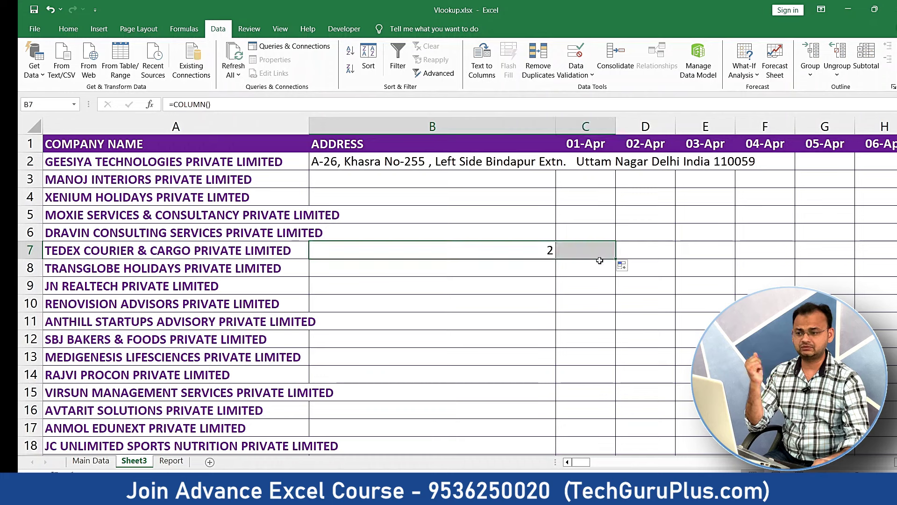
{"action": "left_click", "coordinate": [594, 251]}
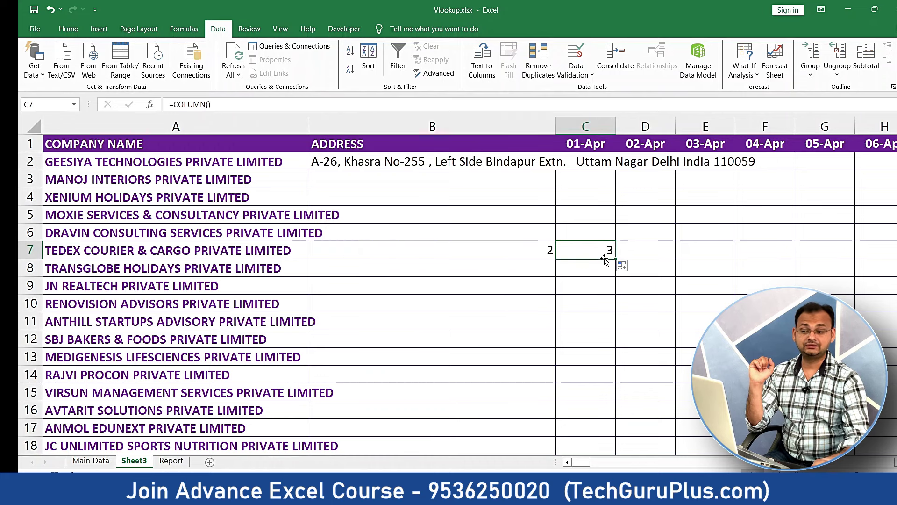
{"action": "left_click_drag", "start_coordinate": [613, 259], "coordinate": [794, 257]}
{"action": "left_click", "coordinate": [671, 250]}
{"action": "left_click", "coordinate": [710, 251]}
{"action": "left_click", "coordinate": [771, 251]}
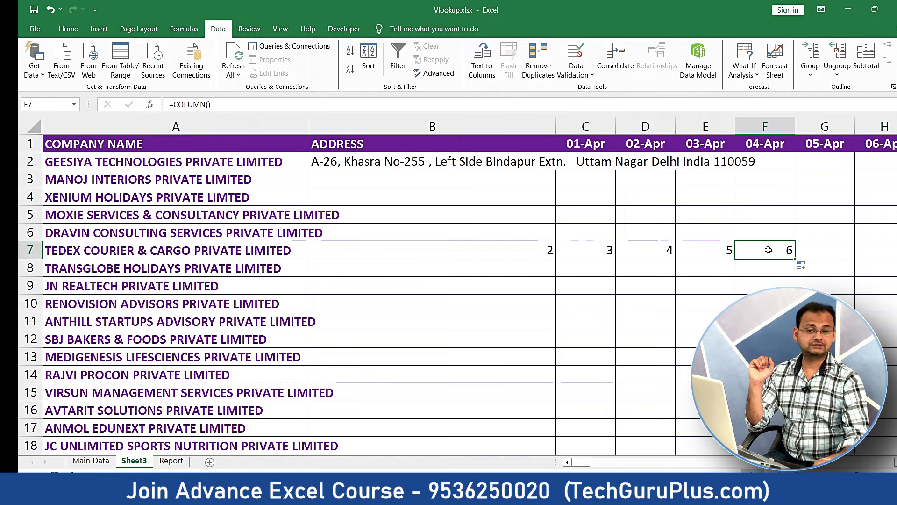
Compare the VLOOKUP's column index in B2 with the COLUMN formulas in row 7, and review the date headers through 30-Nov
{"action": "left_click", "coordinate": [525, 251]}
{"action": "left_click", "coordinate": [526, 162]}
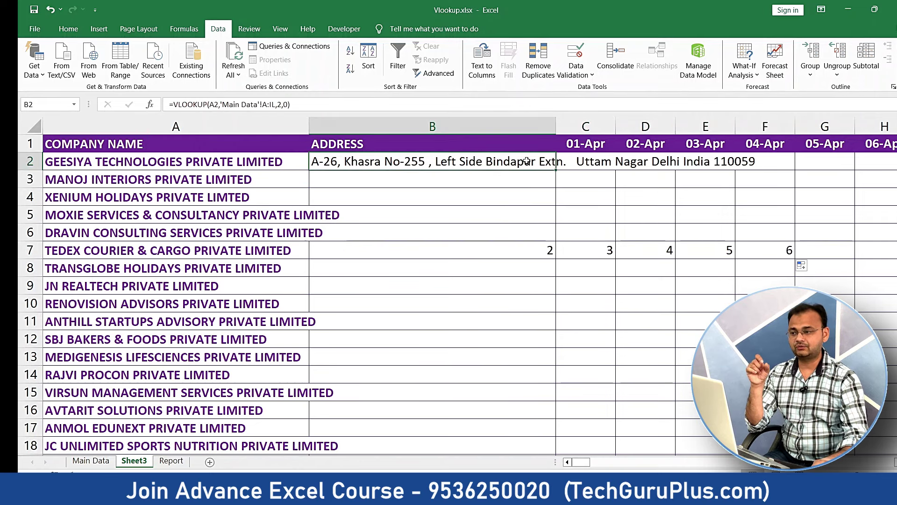
{"action": "left_click", "coordinate": [279, 105]}
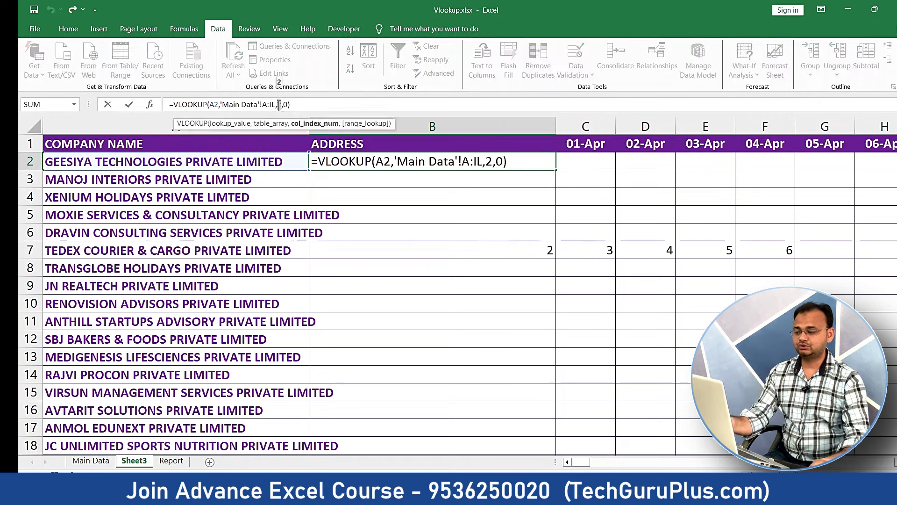
{"action": "key", "text": "Escape"}
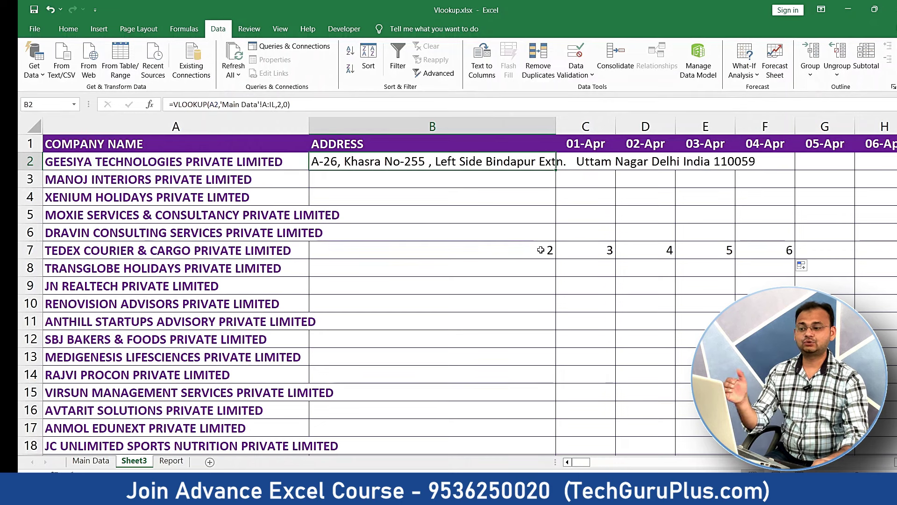
{"action": "left_click", "coordinate": [588, 252]}
{"action": "left_click", "coordinate": [647, 252]}
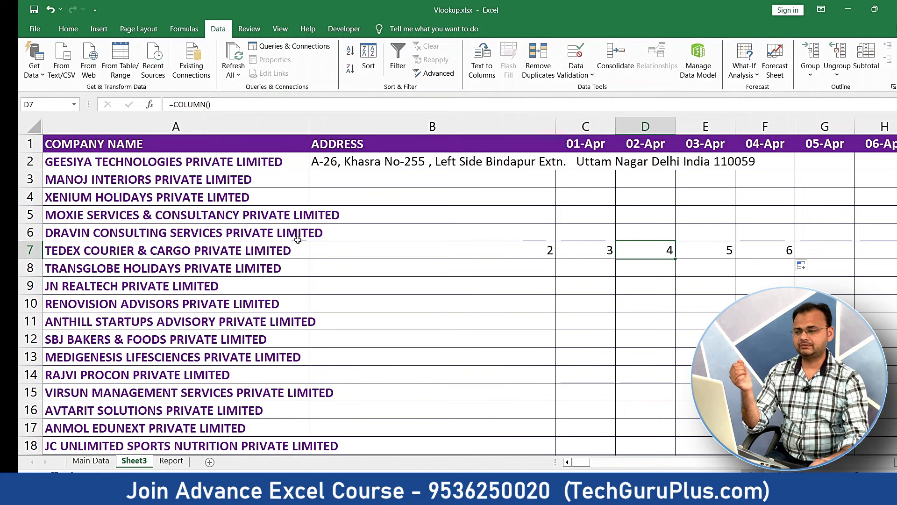
{"action": "left_click_drag", "start_coordinate": [591, 150], "coordinate": [884, 141]}
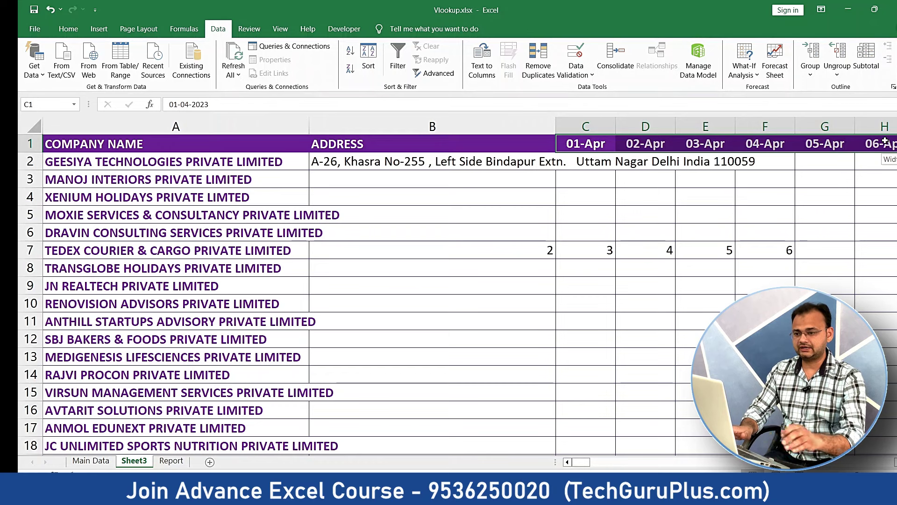
{"action": "key", "text": "ctrl+shift+Right"}
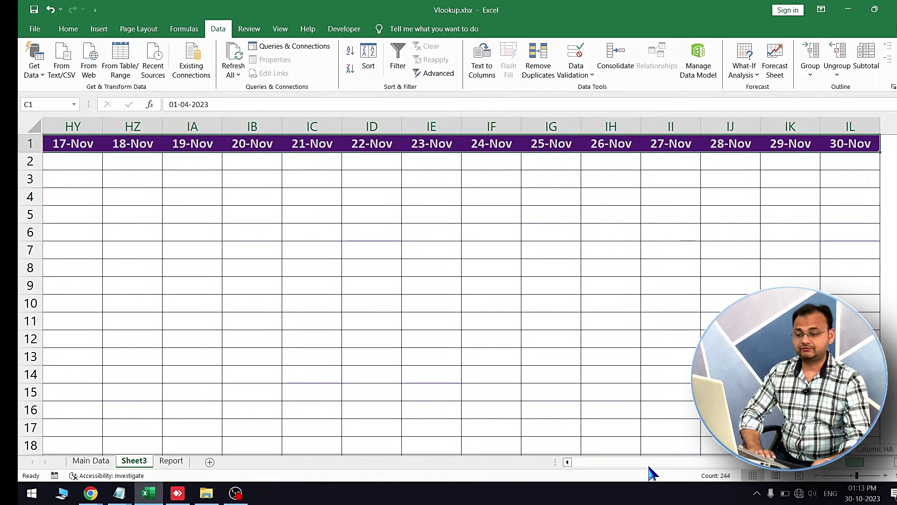
{"action": "left_click", "coordinate": [602, 462]}
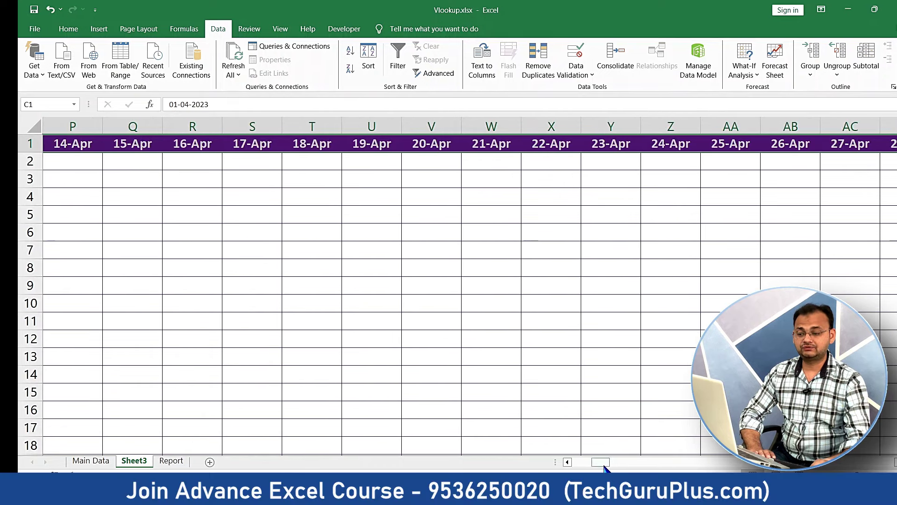
{"action": "left_click_drag", "start_coordinate": [603, 467], "coordinate": [582, 464]}
{"action": "left_click", "coordinate": [620, 238]}
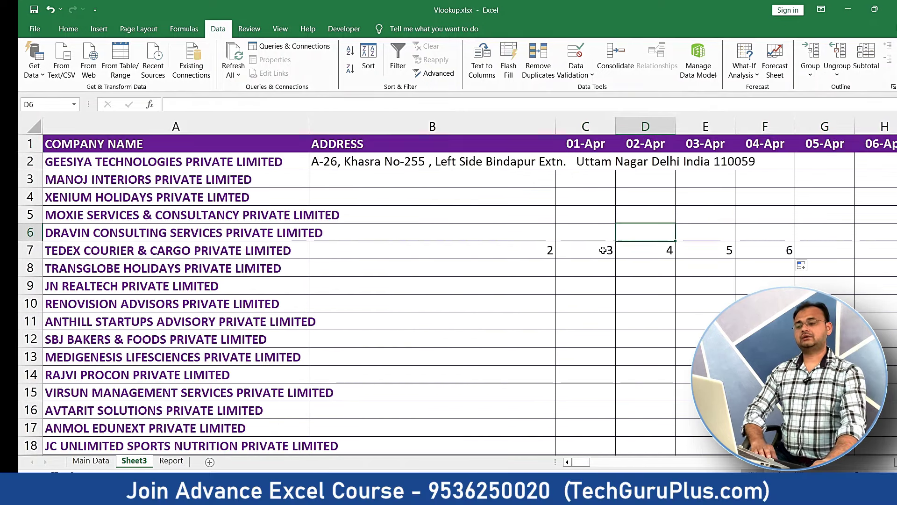
{"action": "left_click", "coordinate": [543, 246]}
{"action": "left_click", "coordinate": [538, 157]}
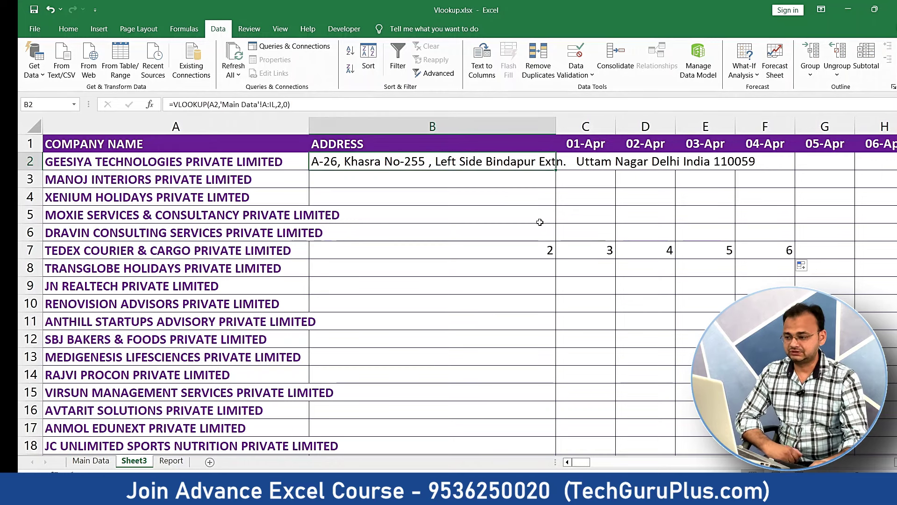
{"action": "left_click", "coordinate": [541, 252]}
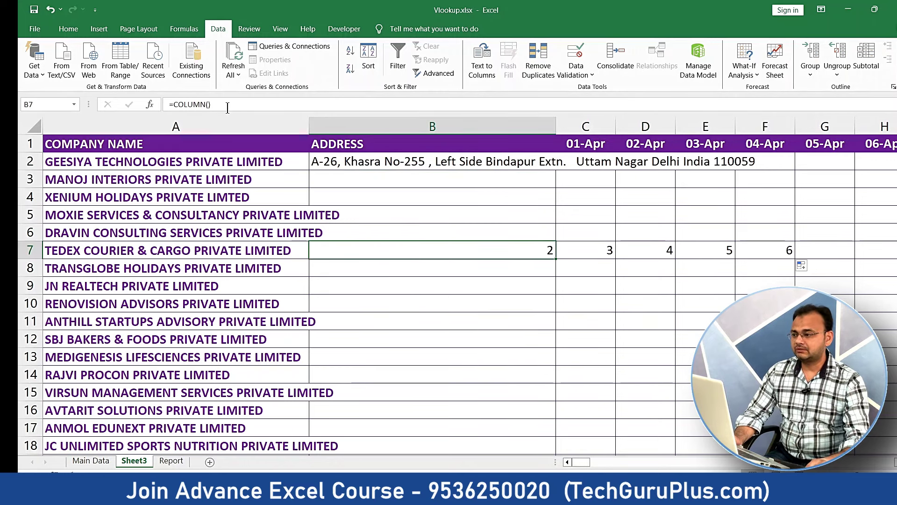
Replace the column index 2 in B2's VLOOKUP with COLUMN()
{"action": "left_click_drag", "start_coordinate": [211, 105], "coordinate": [170, 105]}
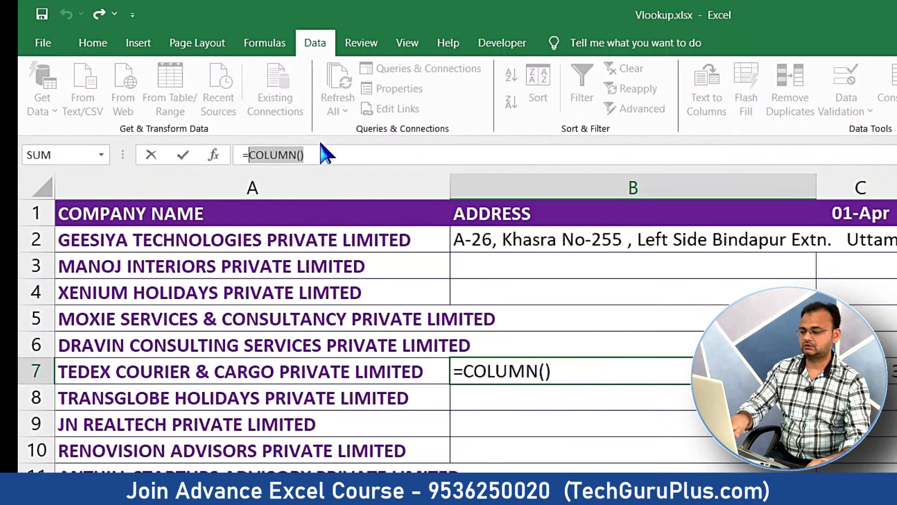
{"action": "key", "text": "Escape"}
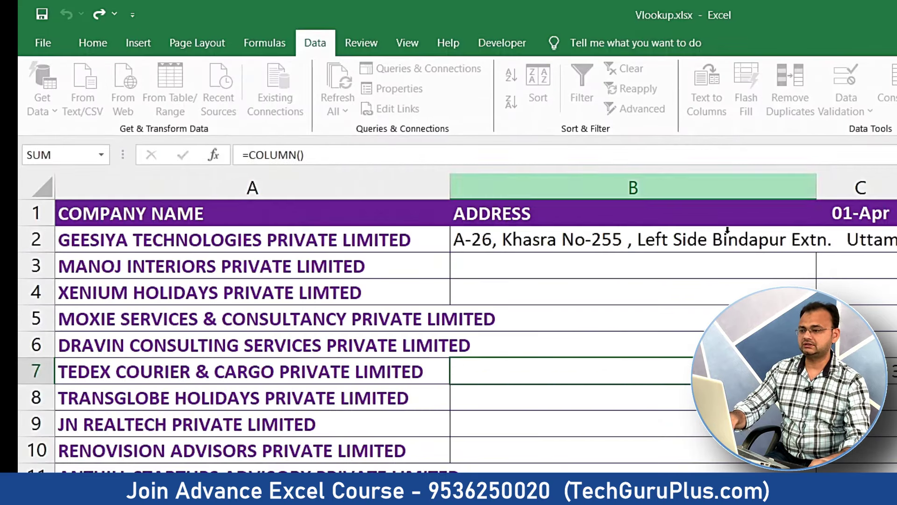
{"action": "left_click", "coordinate": [727, 237]}
{"action": "left_click", "coordinate": [407, 154]}
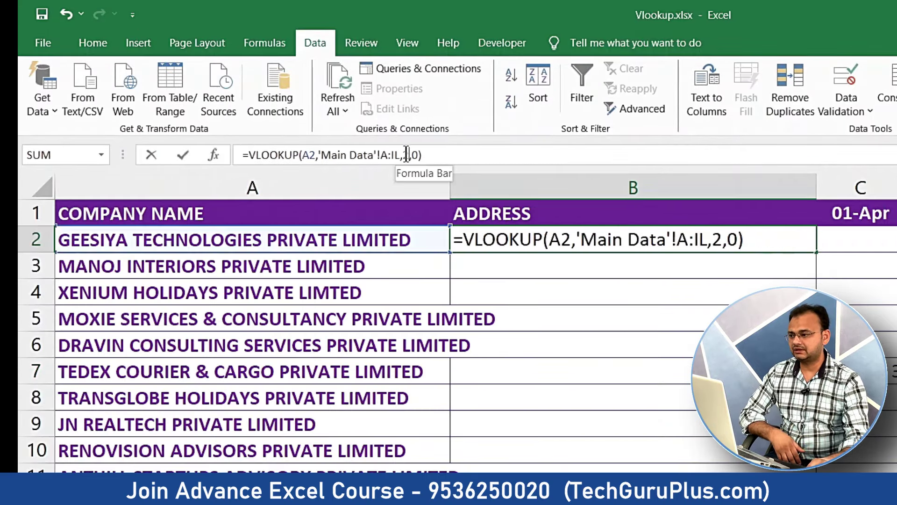
{"action": "key", "text": "Delete"}
{"action": "type", "text": "COLUMN()"}
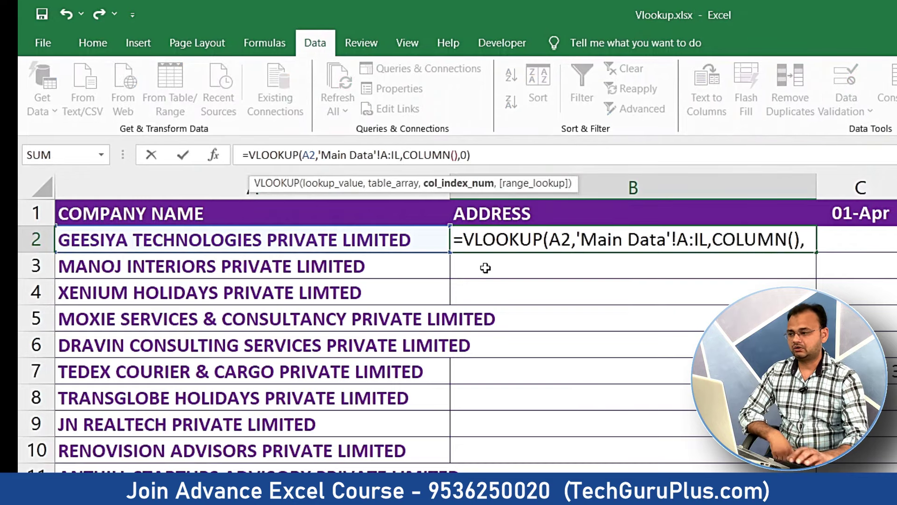
{"action": "key", "text": "Return"}
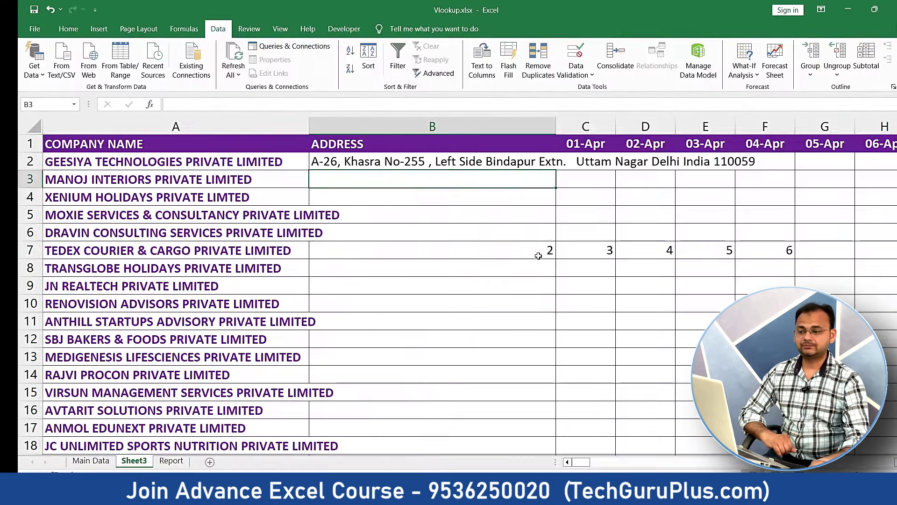
Examine the COLUMN results in B7:F7 and the formula behind B7
{"action": "left_click", "coordinate": [810, 369]}
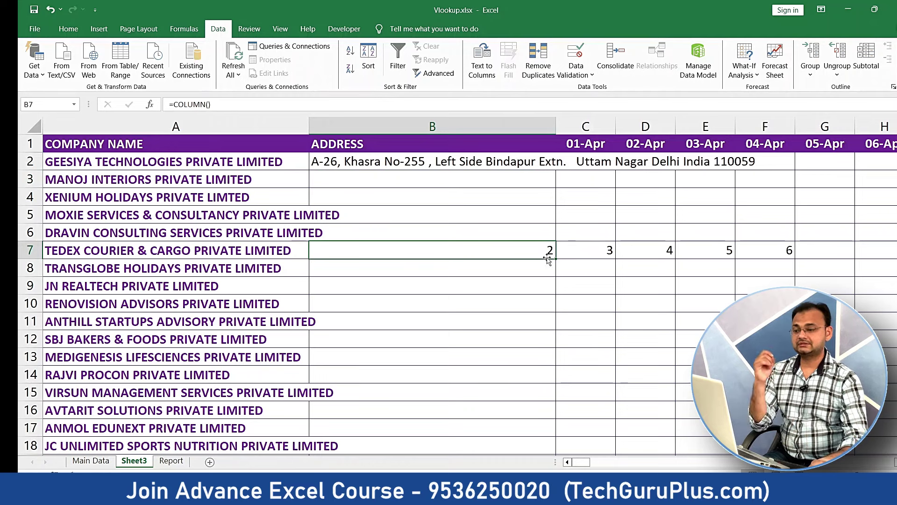
{"action": "mouse_move", "coordinate": [551, 249]}
{"action": "left_mouse_down"}
{"action": "mouse_move", "coordinate": [773, 248]}
{"action": "mouse_move", "coordinate": [757, 243]}
{"action": "left_mouse_up"}
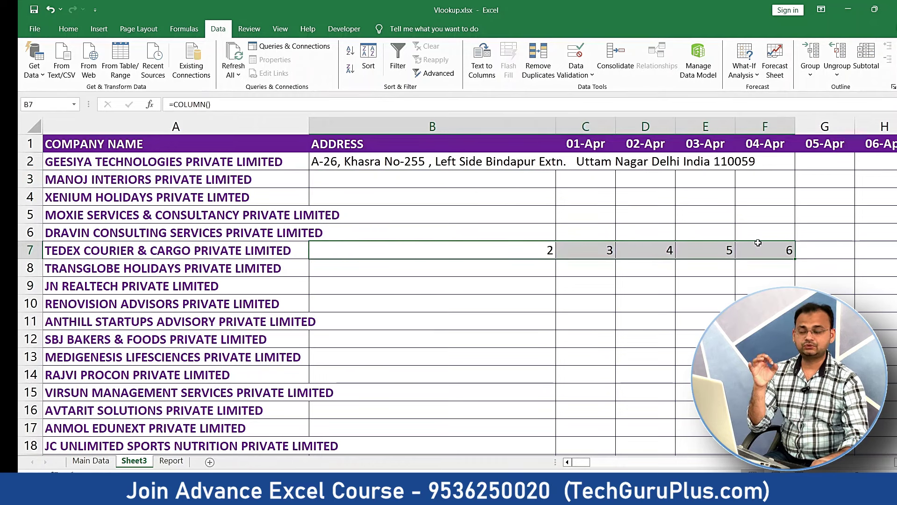
{"action": "double_click", "coordinate": [547, 249]}
{"action": "left_click_drag", "start_coordinate": [377, 250], "coordinate": [321, 250]}
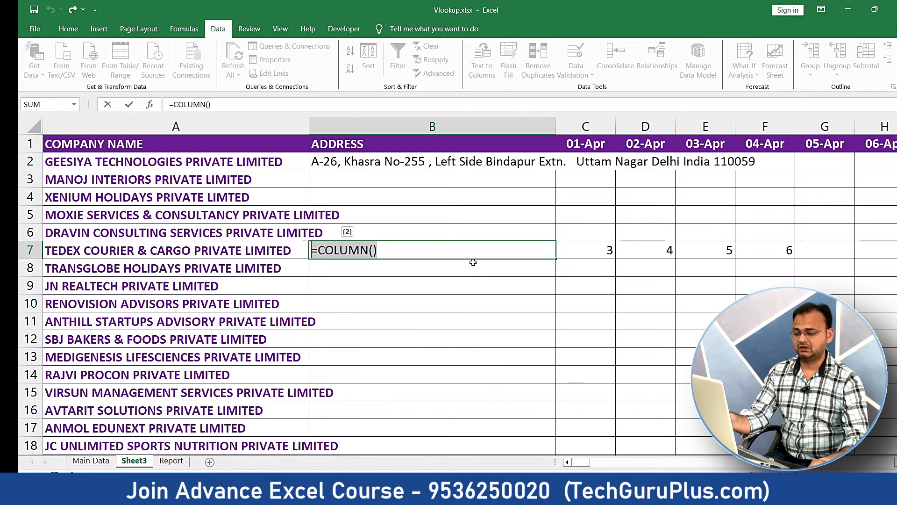
{"action": "key", "text": "Escape"}
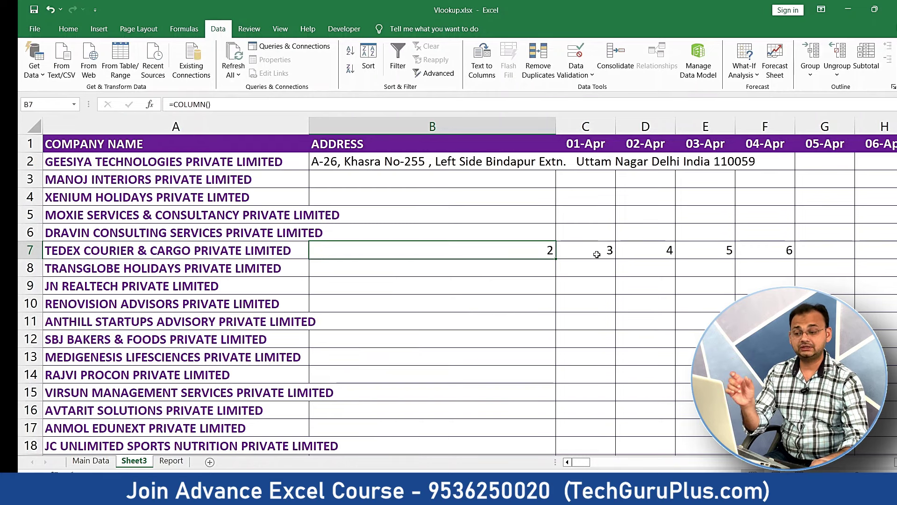
Change the formula in C7 to =COLUMN()-1
{"action": "left_click", "coordinate": [578, 255]}
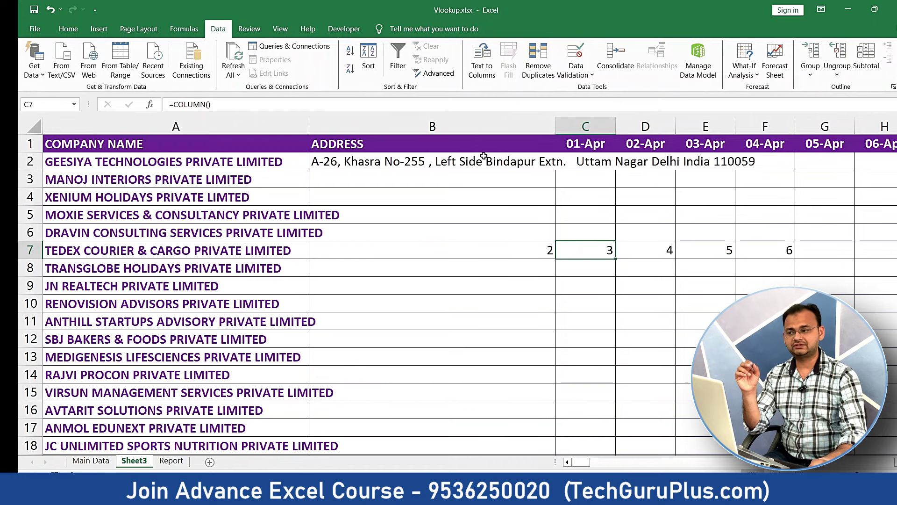
{"action": "left_click", "coordinate": [423, 108]}
{"action": "type", "text": "-"}
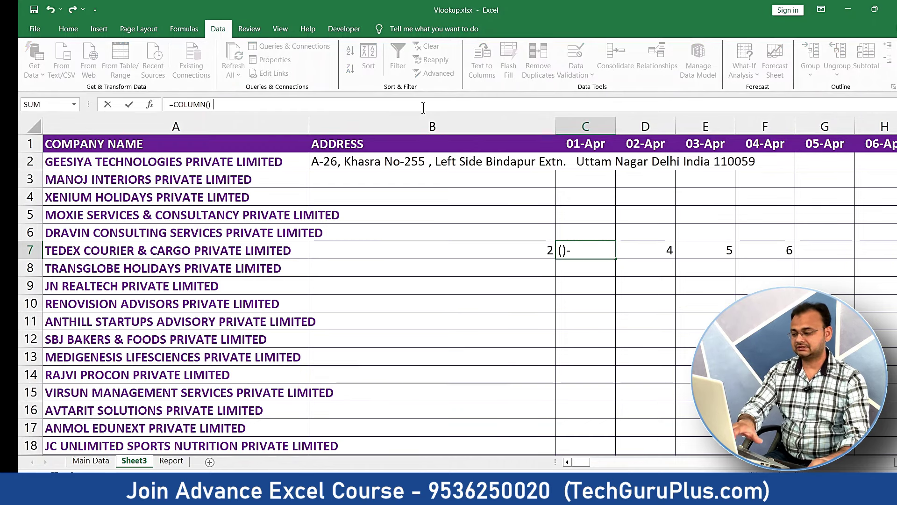
{"action": "type", "text": "1"}
{"action": "key", "text": "Return"}
Clear the trial COLUMN formulas from B7:F7
{"action": "left_click", "coordinate": [604, 251]}
{"action": "left_click_drag", "start_coordinate": [505, 251], "coordinate": [746, 250]}
{"action": "key", "text": "Delete"}
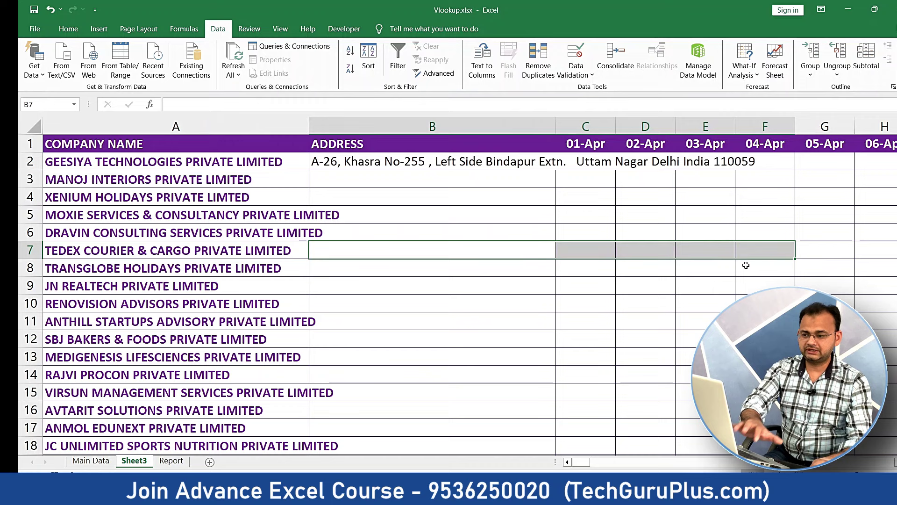
Check the COLUMN() argument in B2's VLOOKUP and fill the formula across to F2
{"action": "left_click", "coordinate": [533, 166]}
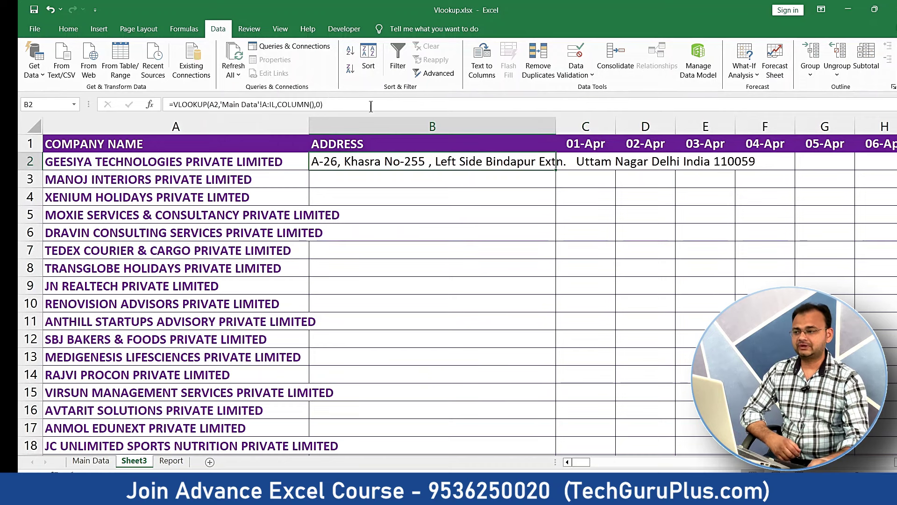
{"action": "left_click", "coordinate": [314, 104]}
{"action": "key", "text": "Escape"}
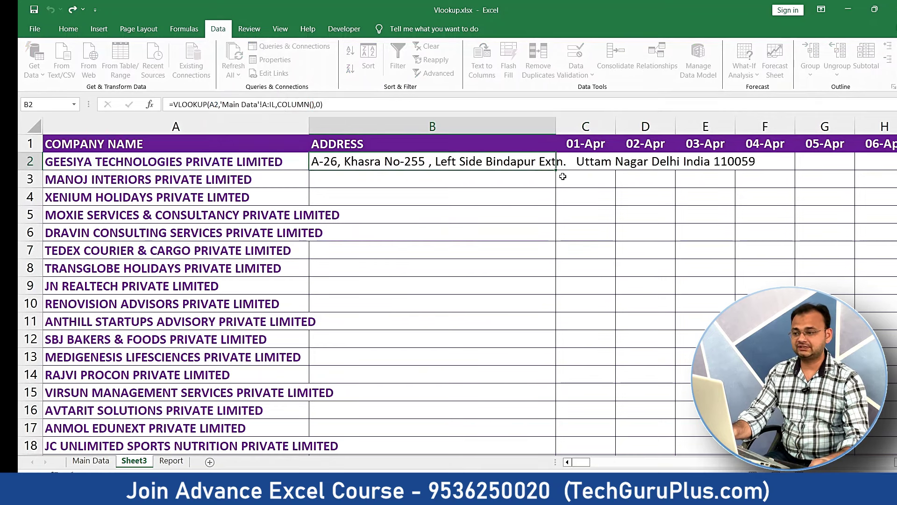
{"action": "left_click_drag", "start_coordinate": [560, 172], "coordinate": [789, 166]}
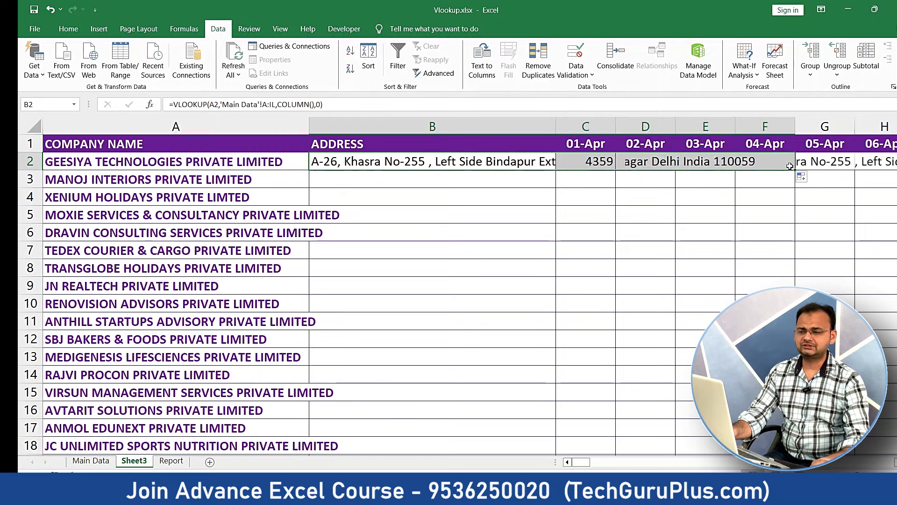
Inspect the shifted references in C2 and D2, and try pointing D2's lookup value at A2
{"action": "left_click", "coordinate": [600, 163]}
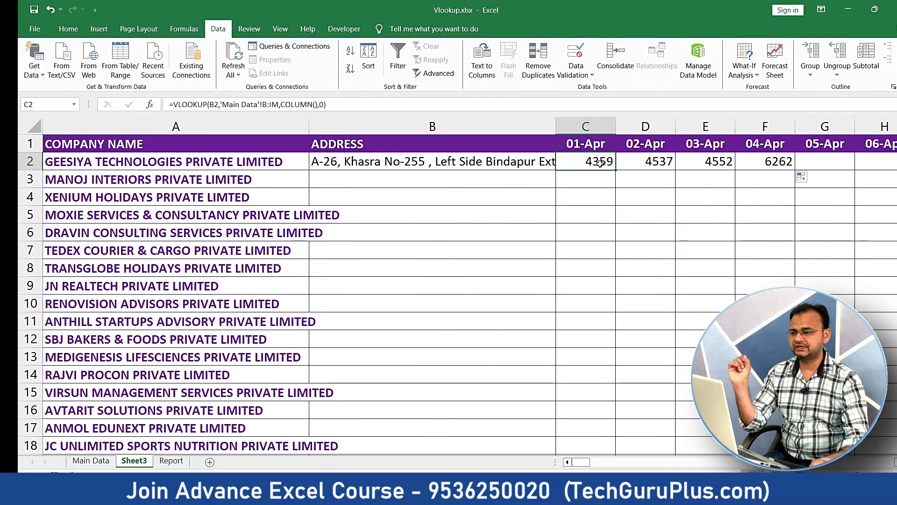
{"action": "left_click", "coordinate": [677, 160]}
{"action": "double_click", "coordinate": [668, 161]}
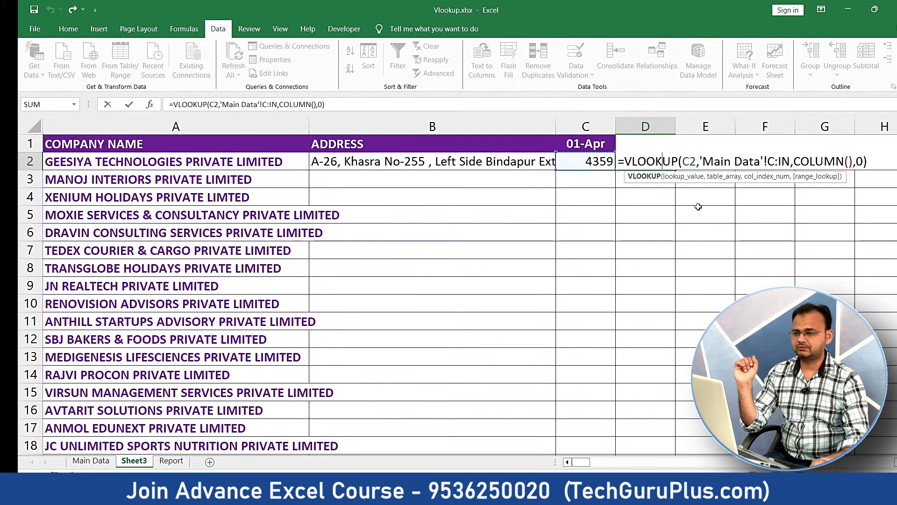
{"action": "key", "text": "Escape"}
{"action": "double_click", "coordinate": [655, 162]}
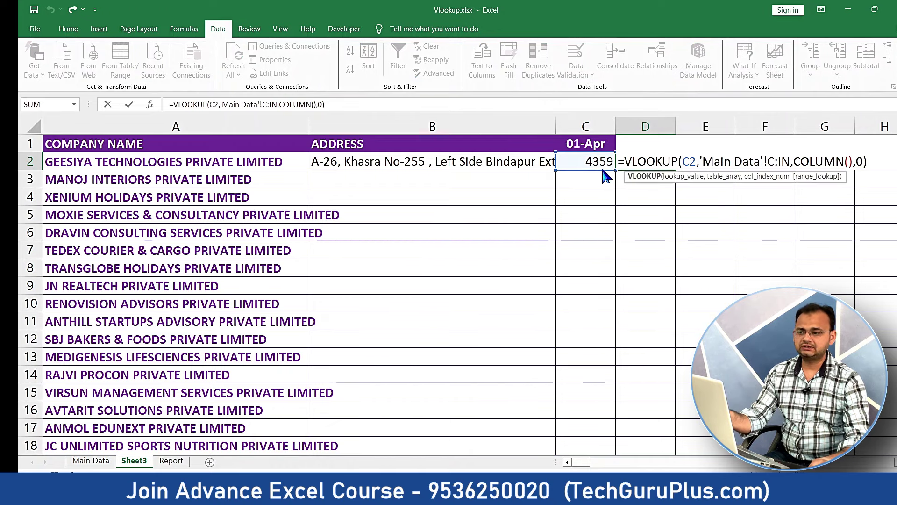
{"action": "left_click_drag", "start_coordinate": [604, 172], "coordinate": [274, 171]}
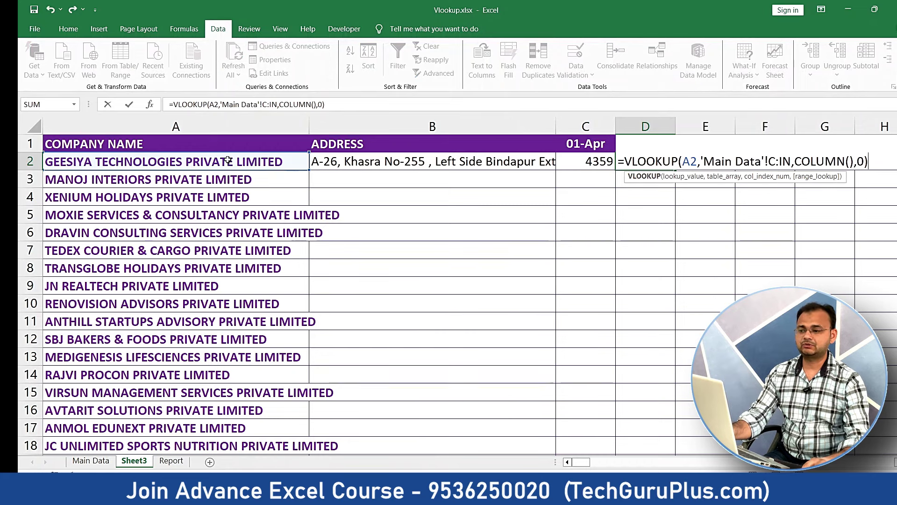
{"action": "key", "text": "Return"}
Clear the filled VLOOKUP formulas from C2:F2
{"action": "left_click_drag", "start_coordinate": [588, 161], "coordinate": [748, 160]}
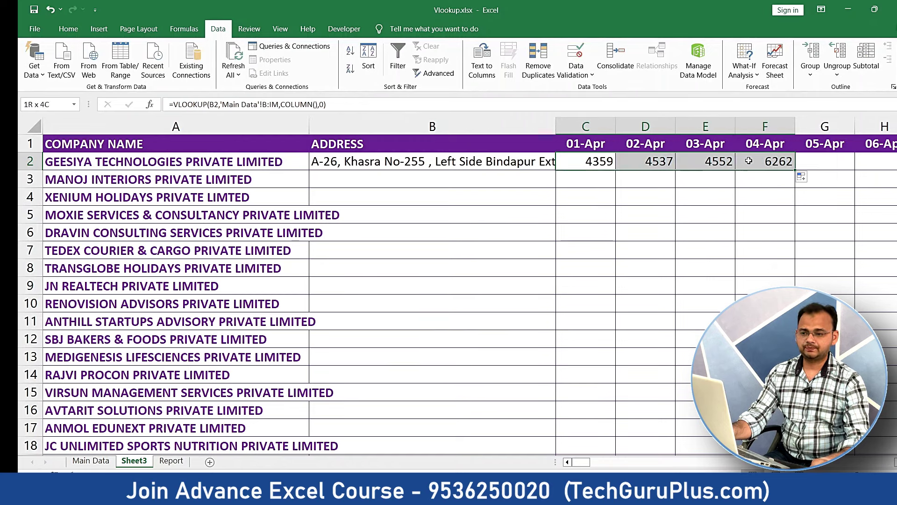
{"action": "key", "text": "Delete"}
{"action": "left_click", "coordinate": [481, 161]}
{"action": "left_click", "coordinate": [586, 162]}
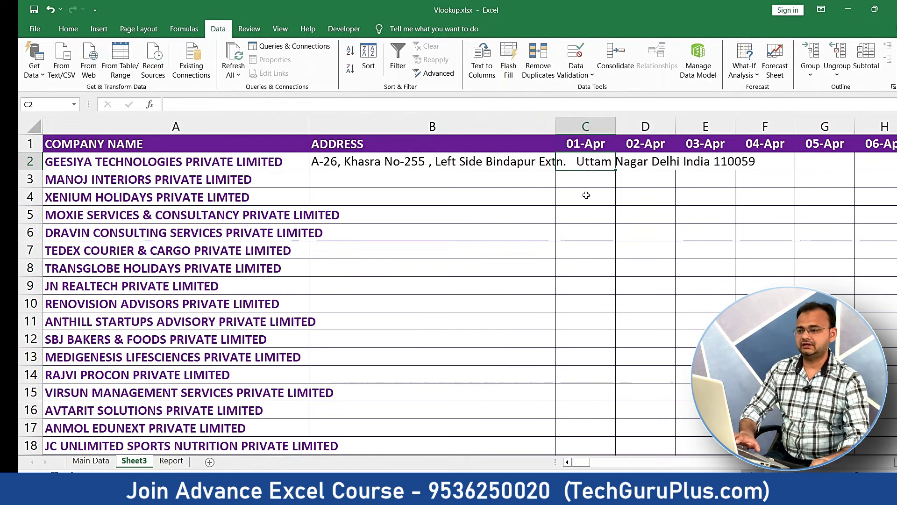
Lock the column of the lookup value in B2's VLOOKUP by changing it to $A2
{"action": "left_click", "coordinate": [534, 161]}
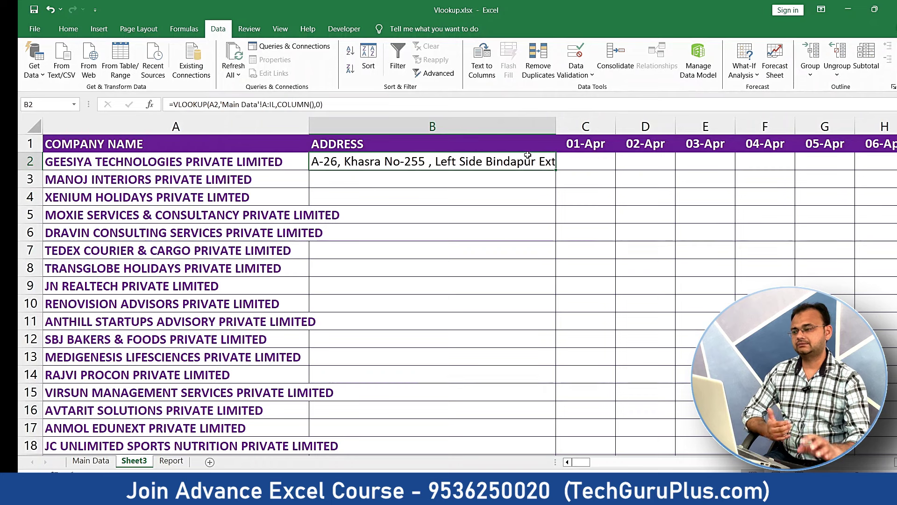
{"action": "left_click", "coordinate": [211, 104]}
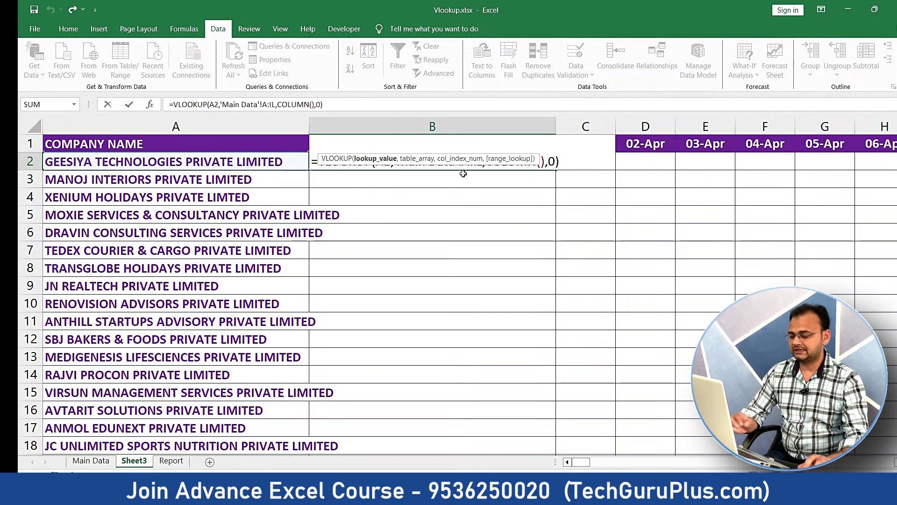
{"action": "type", "text": "$"}
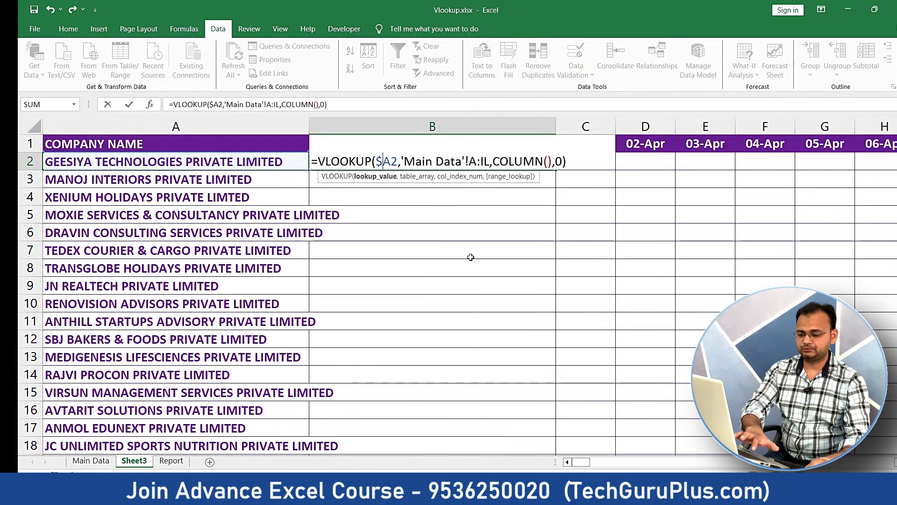
{"action": "key", "text": "ctrl+Return"}
Fill the VLOOKUP from B2 across to E2 and inspect E2's lookup value and table array
{"action": "left_click_drag", "start_coordinate": [555, 171], "coordinate": [719, 172]}
{"action": "left_click", "coordinate": [708, 161]}
{"action": "double_click", "coordinate": [708, 162]}
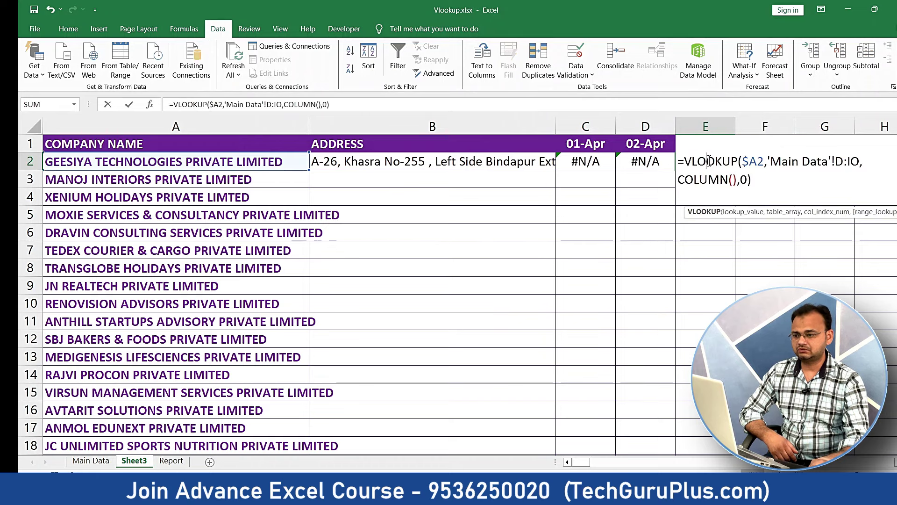
{"action": "mouse_move", "coordinate": [290, 171]}
{"action": "left_mouse_down"}
{"action": "mouse_move", "coordinate": [290, 196]}
{"action": "mouse_move", "coordinate": [287, 165]}
{"action": "left_mouse_up"}
{"action": "left_click_drag", "start_coordinate": [770, 161], "coordinate": [814, 160]}
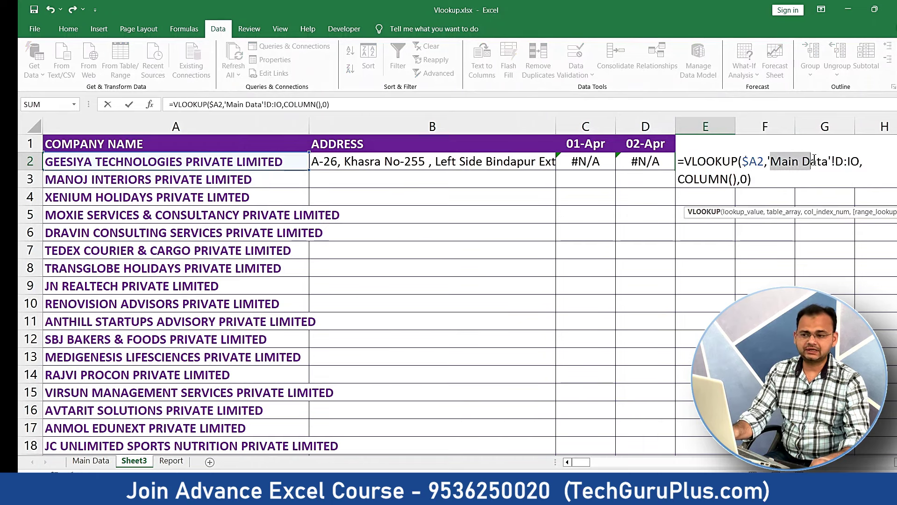
{"action": "key", "text": "Escape"}
Compare the table array reference in B2's VLOOKUP with the one in E2
{"action": "left_click", "coordinate": [432, 154]}
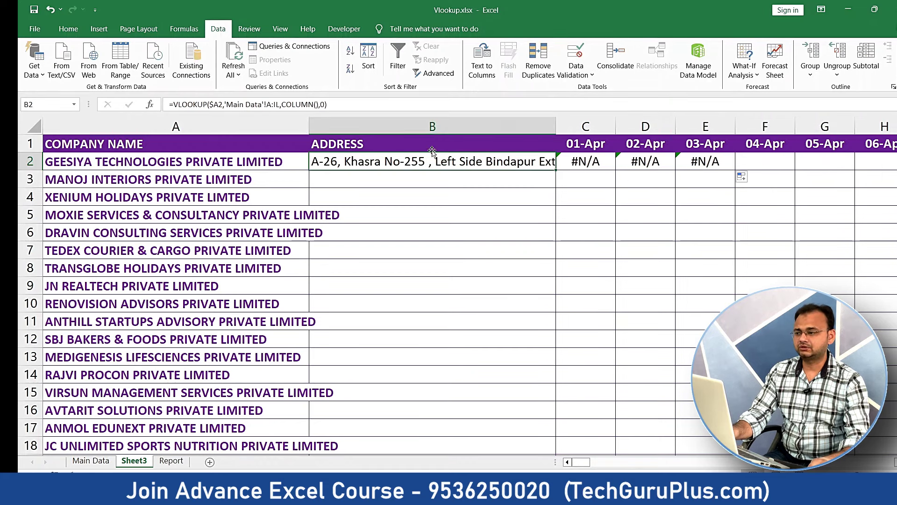
{"action": "left_click", "coordinate": [272, 105]}
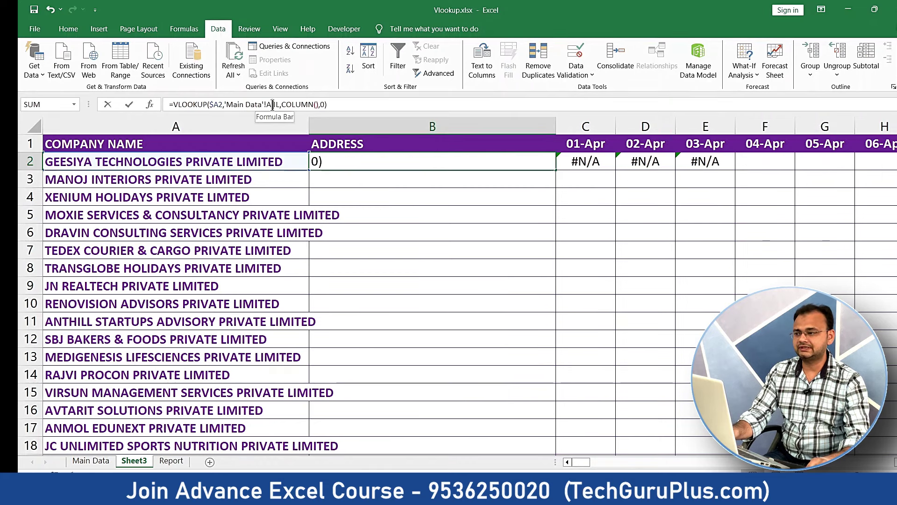
{"action": "left_click_drag", "start_coordinate": [267, 105], "coordinate": [285, 132]}
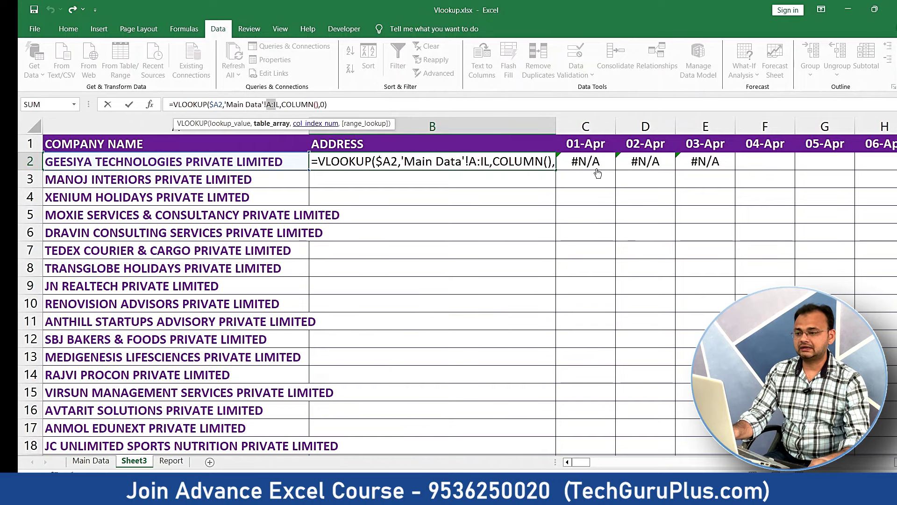
{"action": "left_click", "coordinate": [699, 159]}
{"action": "left_click_drag", "start_coordinate": [266, 105], "coordinate": [274, 104]}
{"action": "left_click", "coordinate": [275, 105]}
{"action": "type", "text": "I"}
{"action": "key", "text": "ctrl+Return"}
Select the data columns from A through IL on Main Data to check the extent of the table array
{"action": "left_click", "coordinate": [106, 454]}
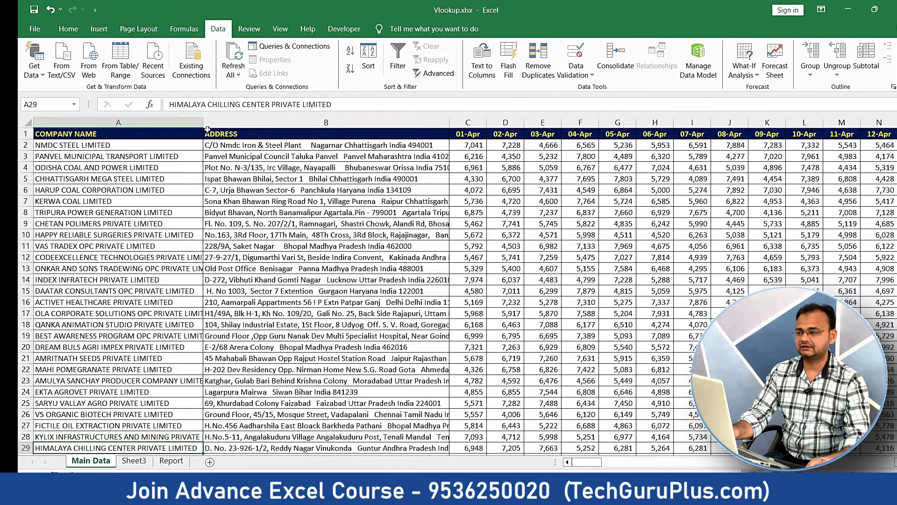
{"action": "left_click_drag", "start_coordinate": [169, 122], "coordinate": [490, 122]}
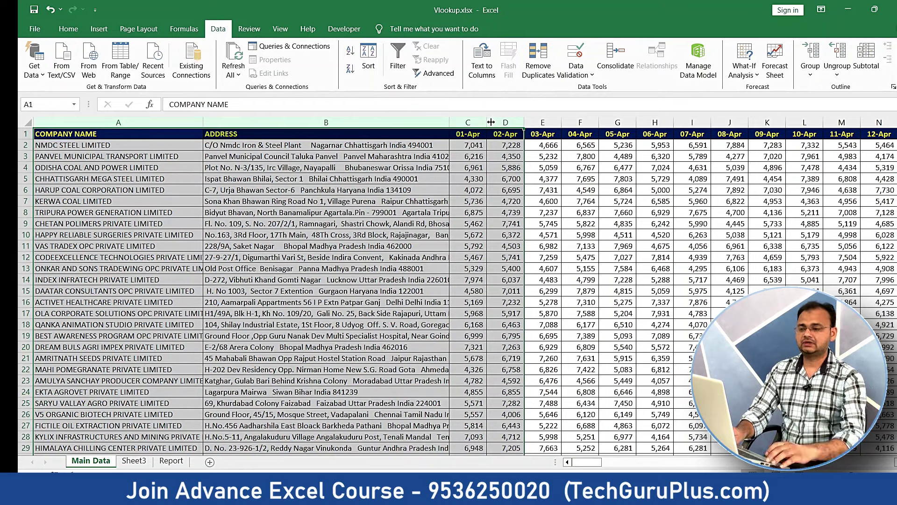
{"action": "key", "text": "ctrl+shift+Right"}
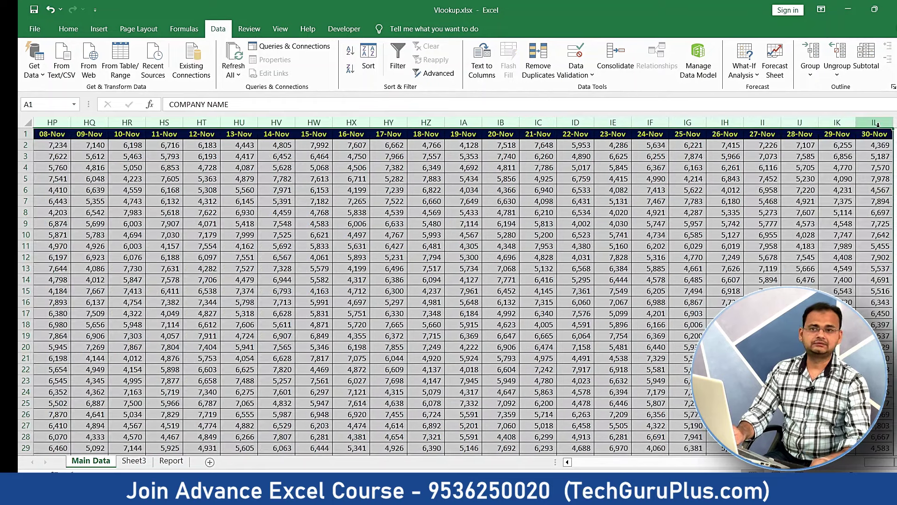
Return to Sheet3 and lock the table array columns in B2's VLOOKUP as 'Main Data'!$A:$IL
{"action": "left_click", "coordinate": [126, 462]}
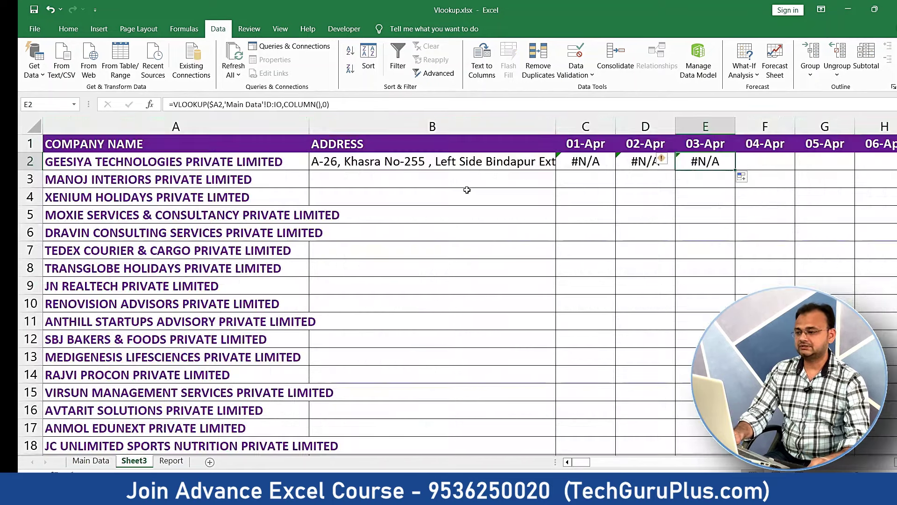
{"action": "left_click", "coordinate": [528, 166]}
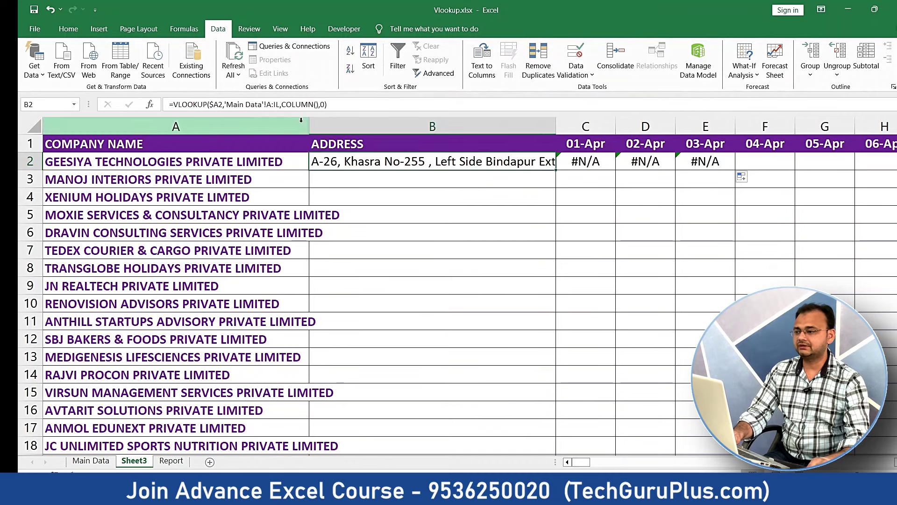
{"action": "left_click_drag", "start_coordinate": [269, 104], "coordinate": [273, 104]}
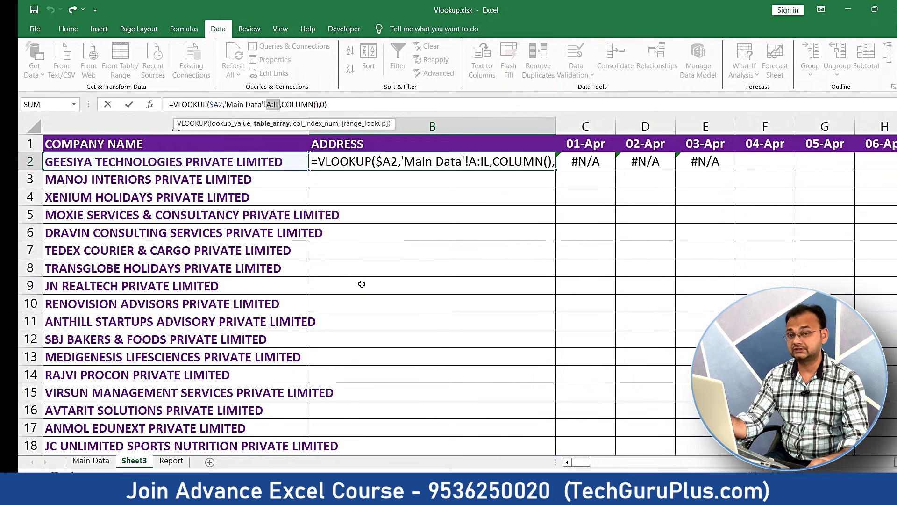
{"action": "key", "text": "F4"}
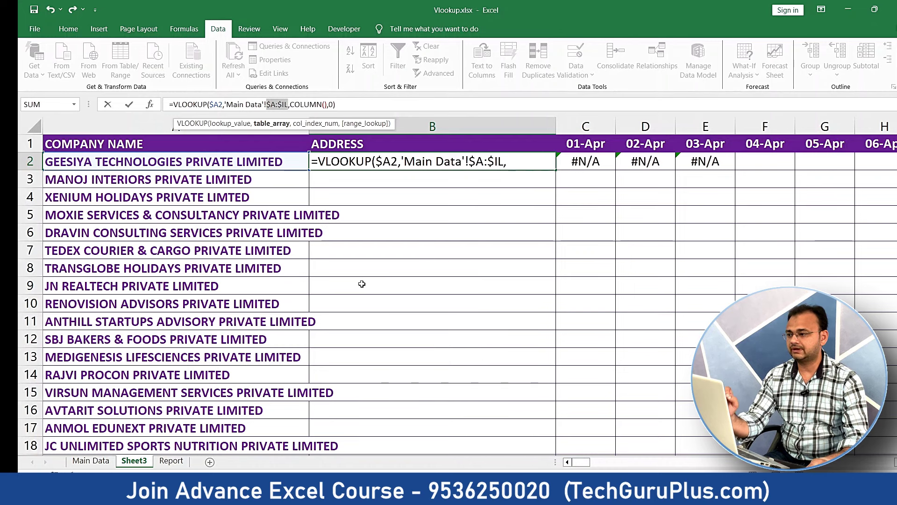
{"action": "left_click", "coordinate": [268, 104]}
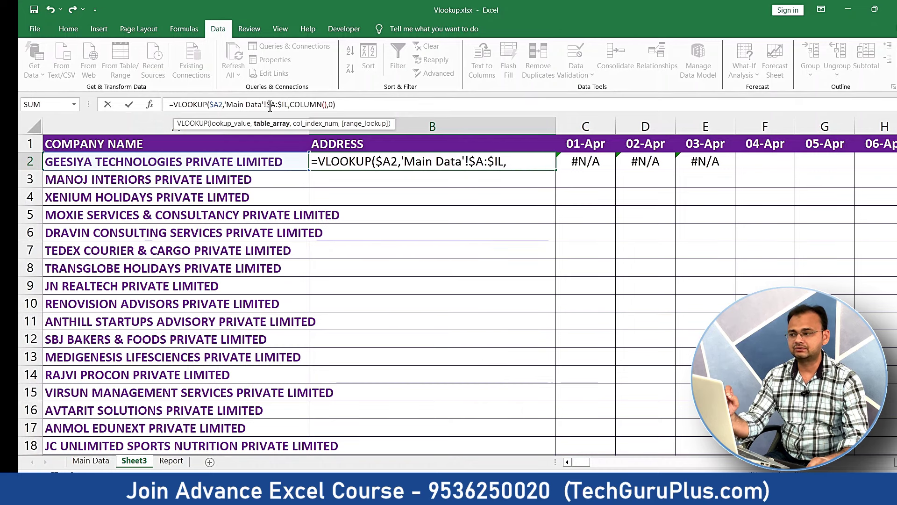
{"action": "left_click_drag", "start_coordinate": [265, 104], "coordinate": [282, 103]}
{"action": "key", "text": "Return"}
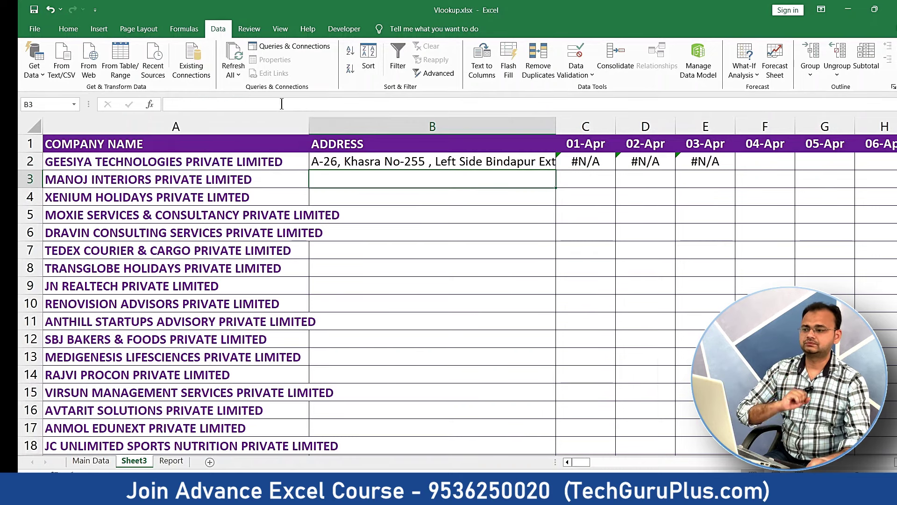
Fill the VLOOKUP with the locked table array from B2 across to E2 and inspect the formula in E2
{"action": "left_click", "coordinate": [552, 163]}
{"action": "left_click_drag", "start_coordinate": [553, 162], "coordinate": [720, 165]}
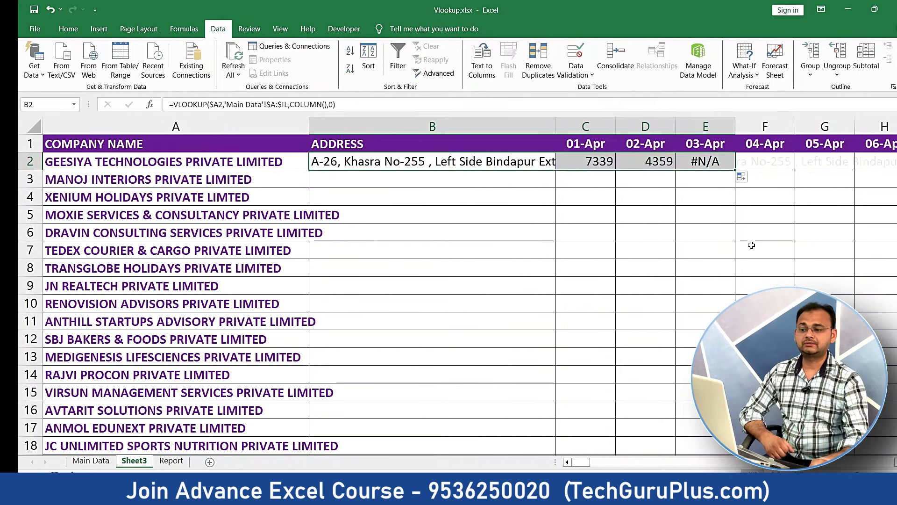
{"action": "double_click", "coordinate": [720, 161]}
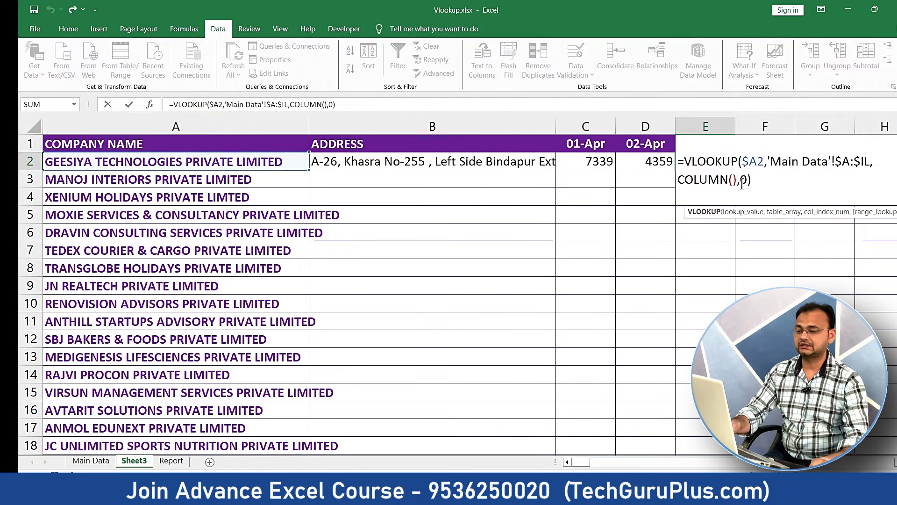
{"action": "key", "text": "Escape"}
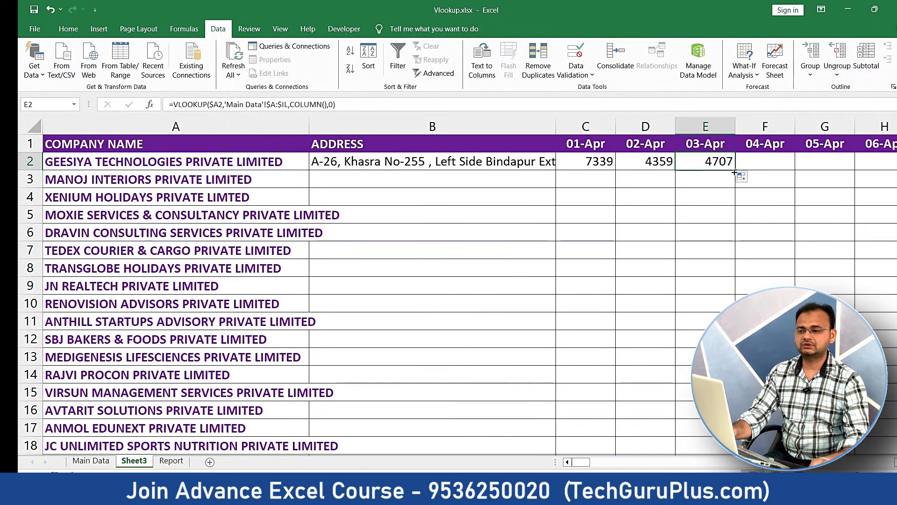
Fill E2's VLOOKUP down to E11 and inspect the lookup value and table array in E9
{"action": "double_click", "coordinate": [735, 172]}
{"action": "left_click", "coordinate": [709, 286]}
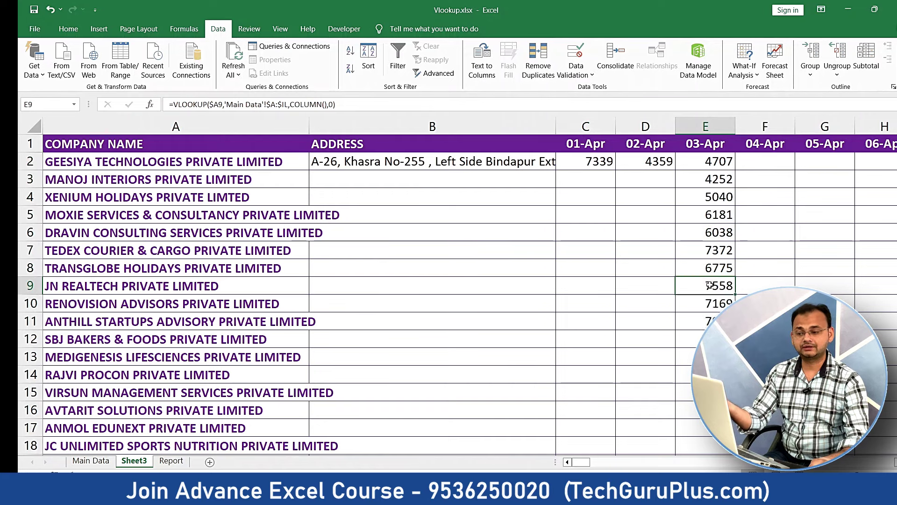
{"action": "double_click", "coordinate": [709, 286]}
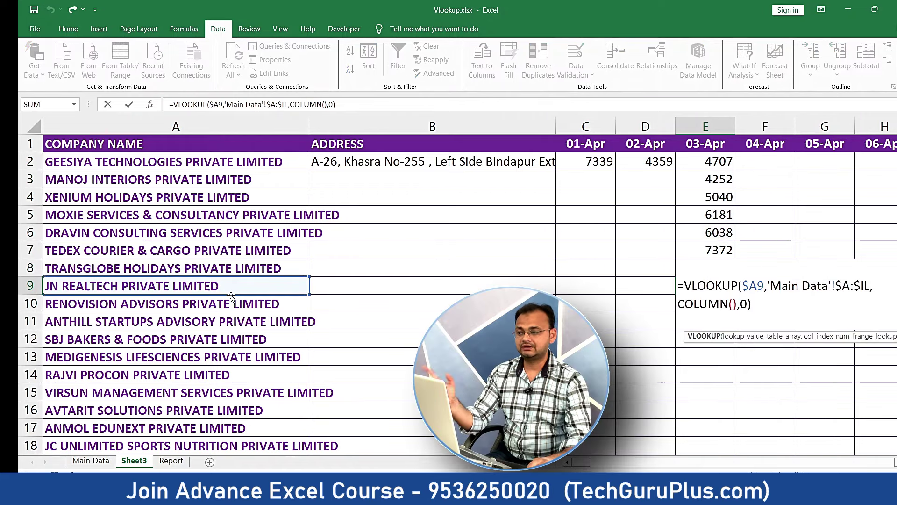
{"action": "left_click_drag", "start_coordinate": [864, 286], "coordinate": [871, 285]}
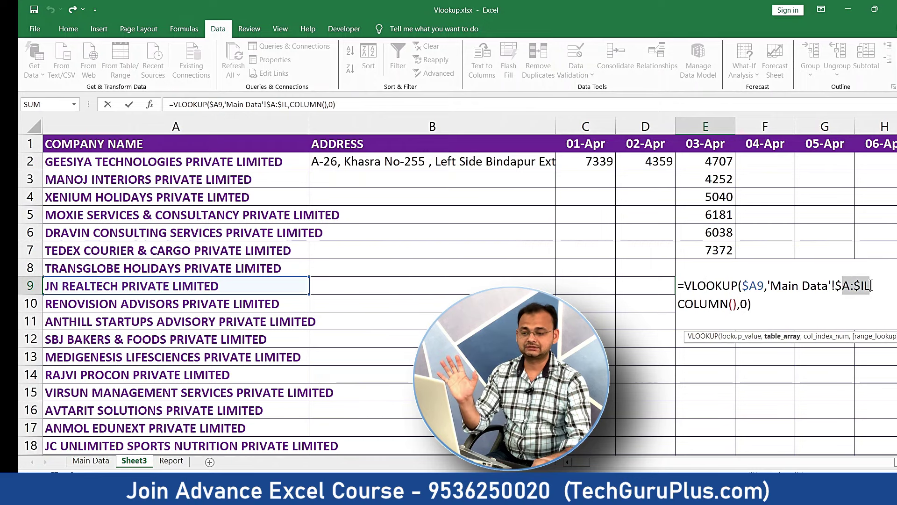
{"action": "key", "text": "ctrl+Return"}
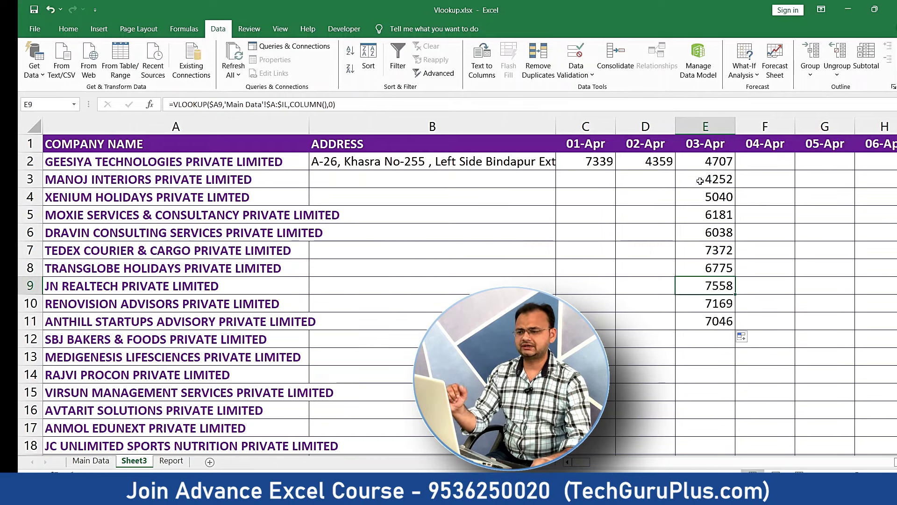
Clear the trial results from E3:E11 and C2:E2, keeping only the formula in B2
{"action": "left_click_drag", "start_coordinate": [700, 181], "coordinate": [705, 321]}
{"action": "key", "text": "Delete"}
{"action": "left_click", "coordinate": [618, 161]}
{"action": "left_click_drag", "start_coordinate": [529, 163], "coordinate": [699, 164]}
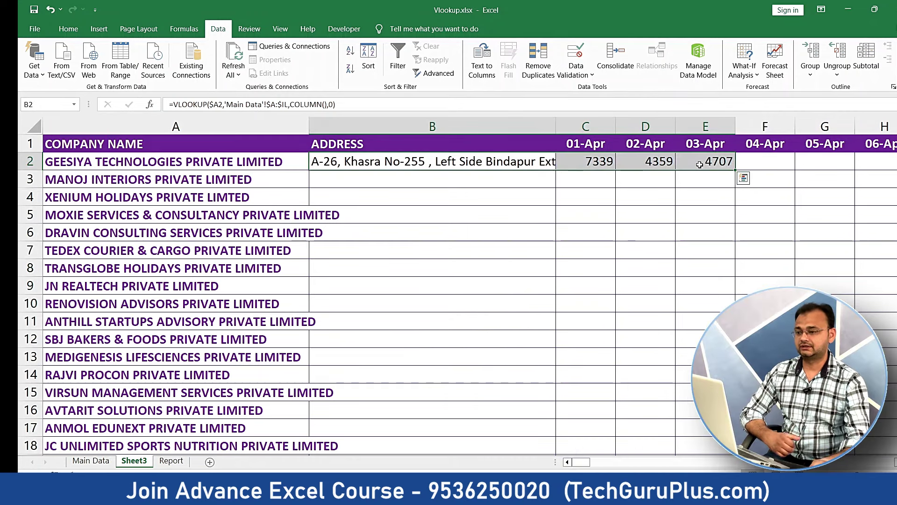
{"action": "left_click", "coordinate": [604, 165]}
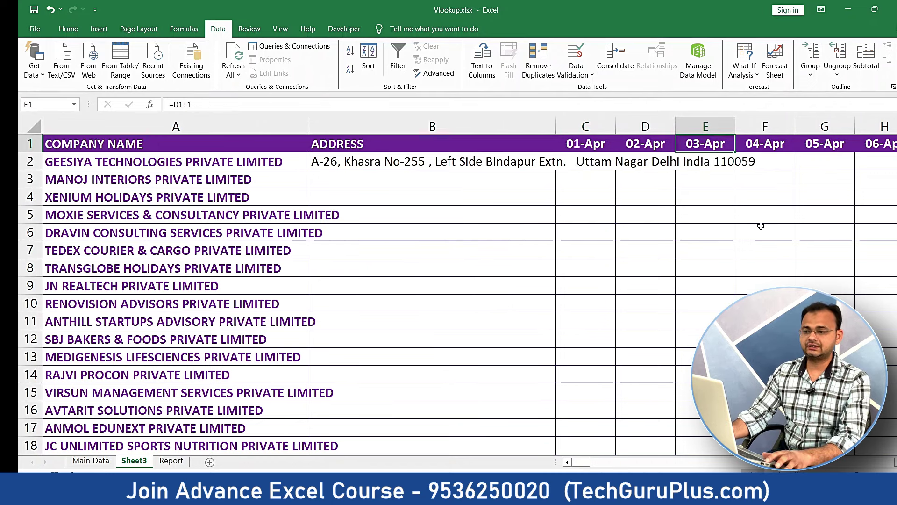
Examine the far end of the Sheet3 table to identify its last date column, last row and final cell
{"action": "key", "text": "ctrl+Right"}
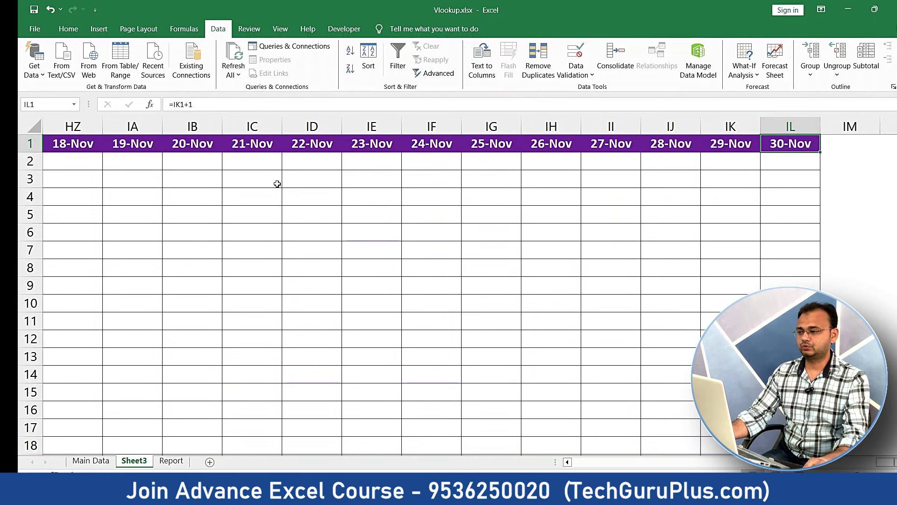
{"action": "left_click_drag", "start_coordinate": [192, 162], "coordinate": [652, 374]}
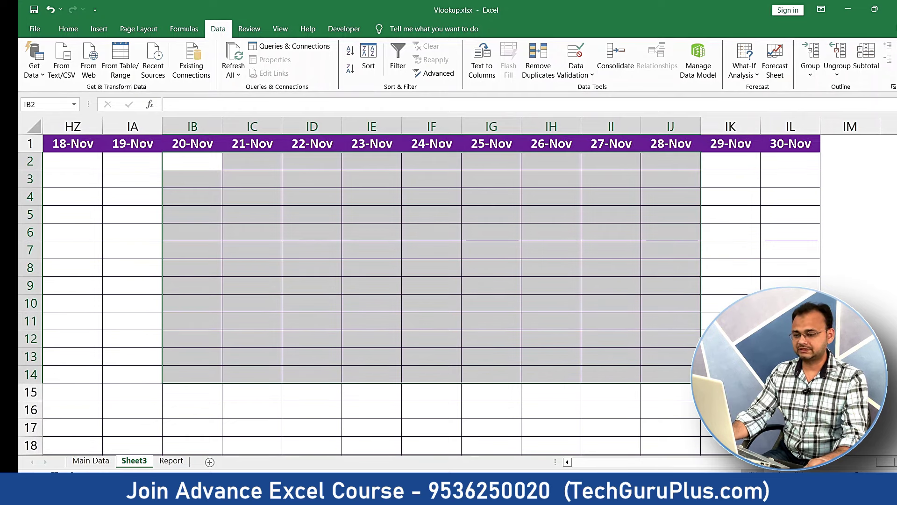
{"action": "scroll", "coordinate": [768, 227], "scroll_direction": "left", "scroll_amount": 1}
{"action": "scroll", "coordinate": [448, 294], "scroll_direction": "down", "scroll_amount": 1}
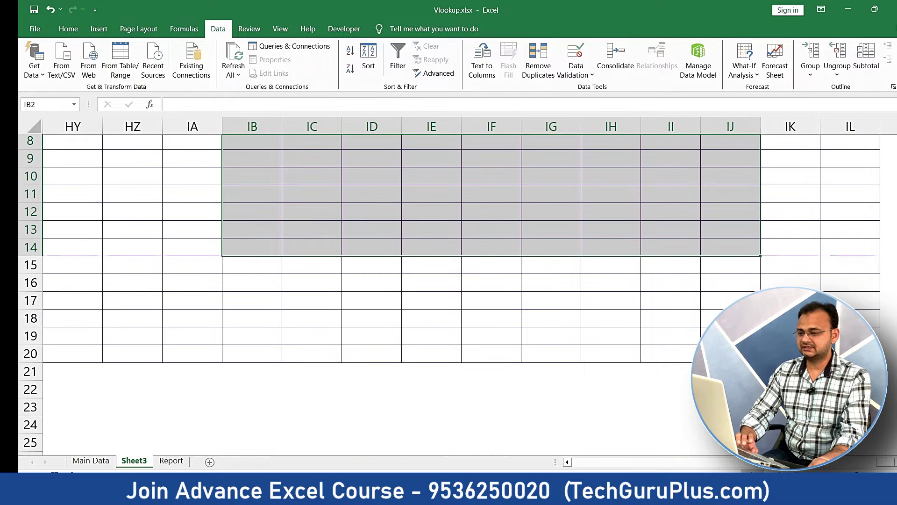
{"action": "key", "text": "ctrl+End"}
{"action": "key", "text": "shift+Left"}
{"action": "key", "text": "shift+Left"}
{"action": "key", "text": "shift+Left"}
{"action": "key", "text": "shift+Left"}
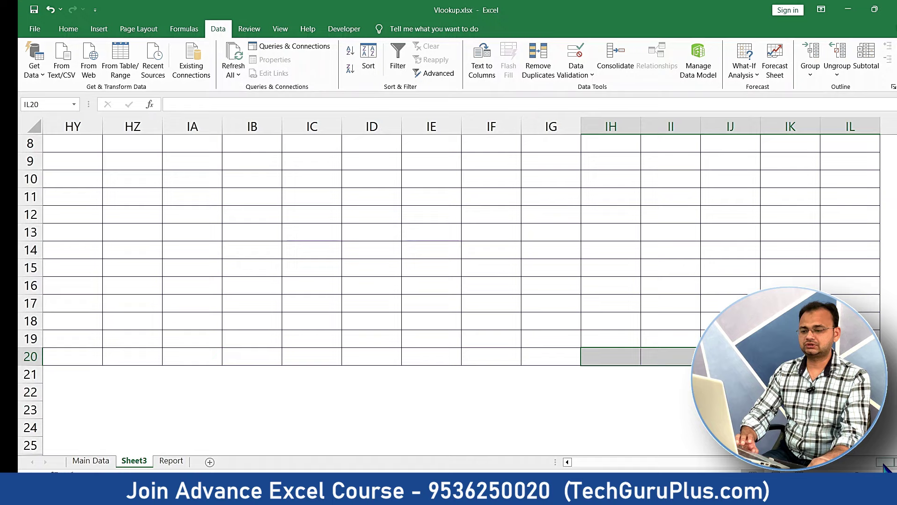
{"action": "left_click_drag", "start_coordinate": [584, 468], "coordinate": [533, 467]}
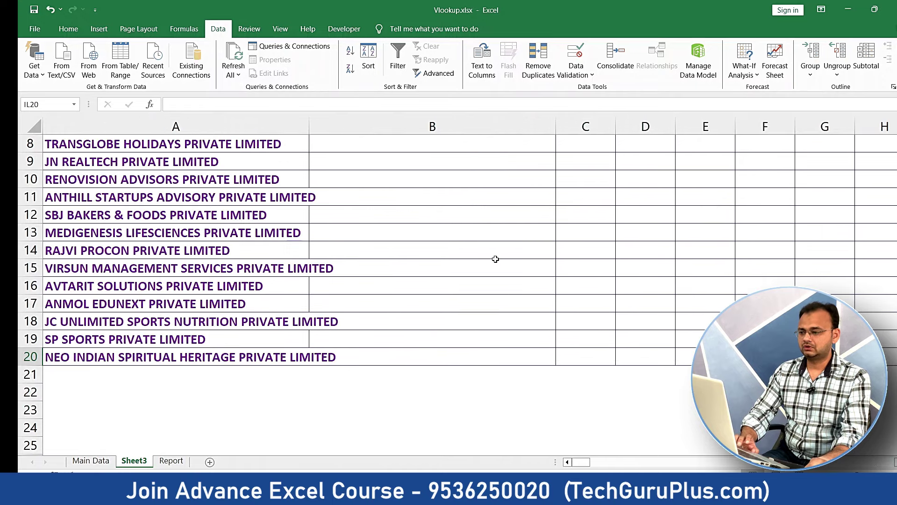
{"action": "scroll", "coordinate": [495, 259], "scroll_direction": "up", "scroll_amount": 3}
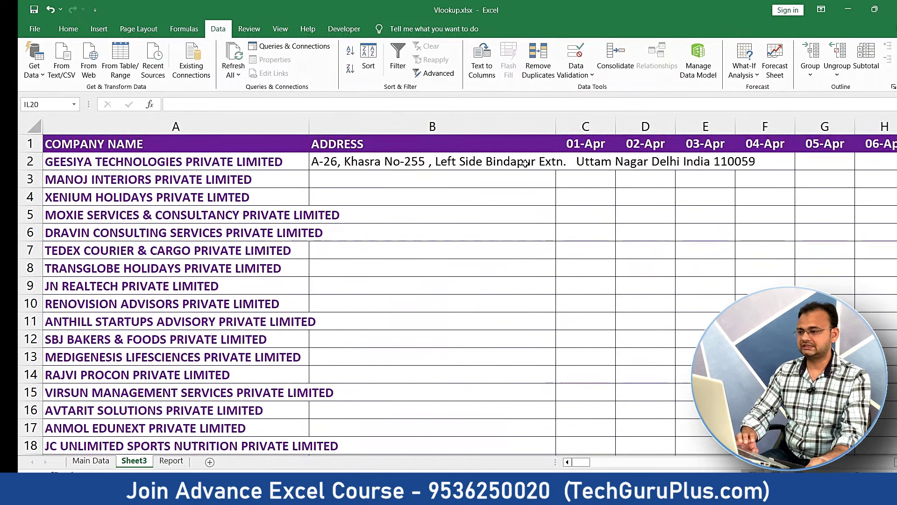
Fill B2's VLOOKUP across and down the whole table range from B2 to IL20
{"action": "left_click", "coordinate": [525, 163]}
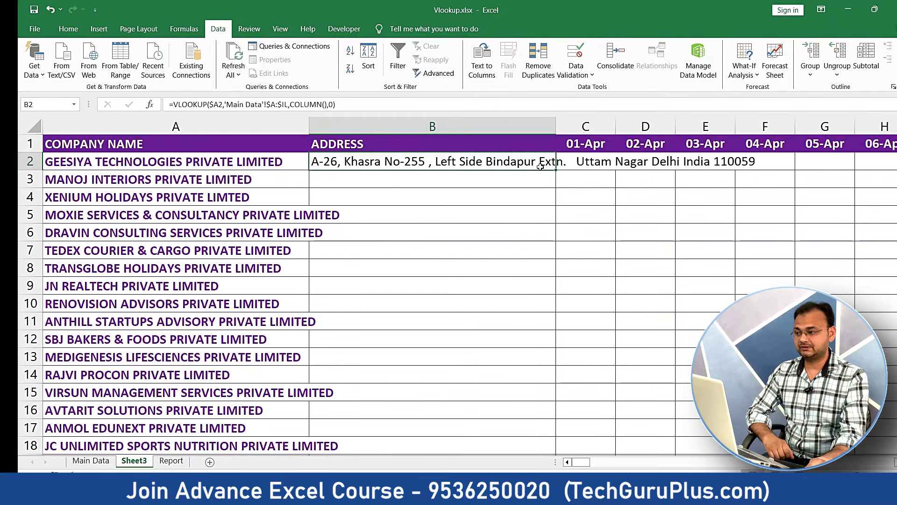
{"action": "left_click", "coordinate": [42, 107]}
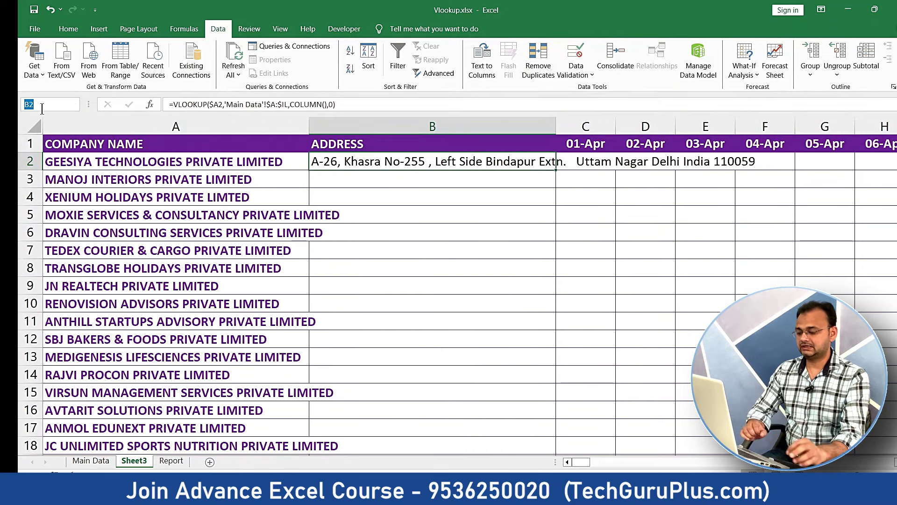
{"action": "type", "text": "IL20"}
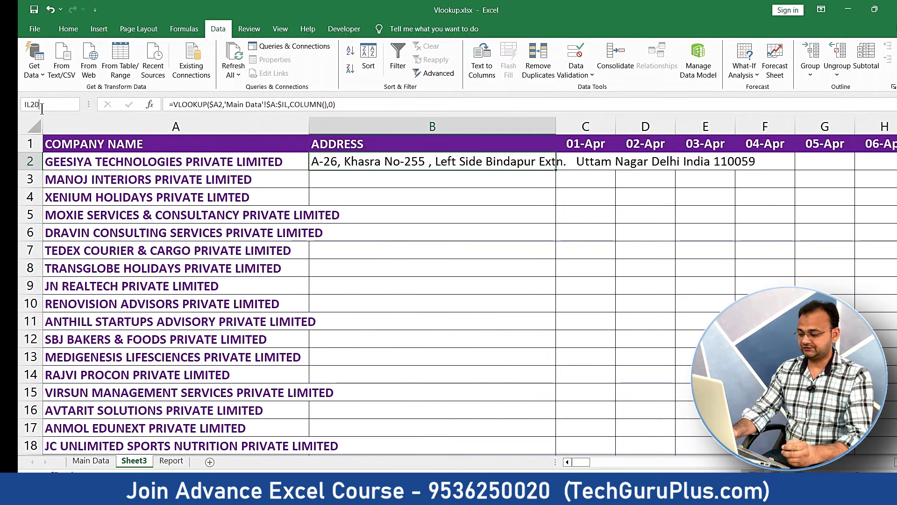
{"action": "key", "text": "Escape"}
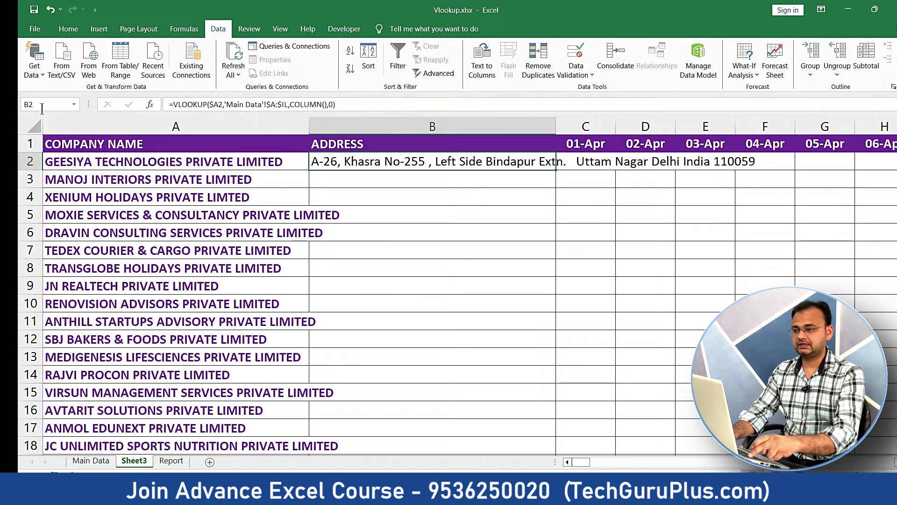
{"action": "key", "text": "shift+Return"}
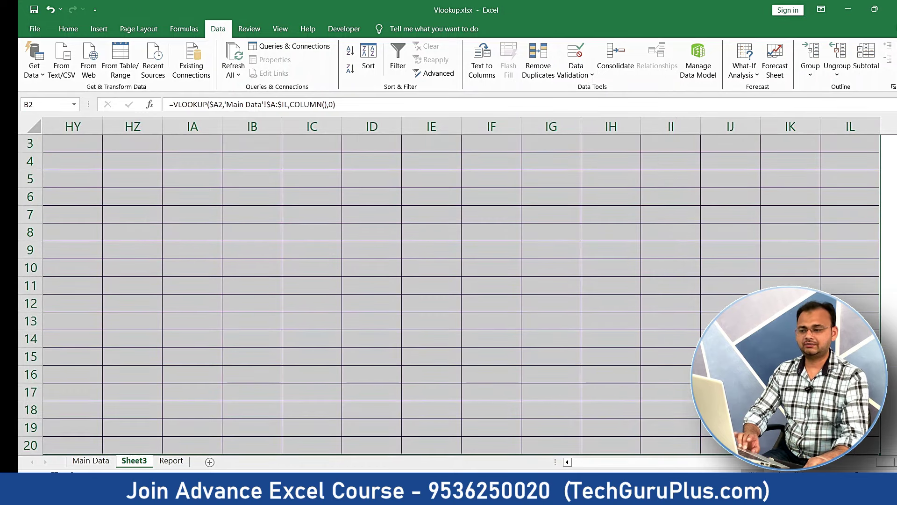
{"action": "scroll", "coordinate": [355, 290], "scroll_direction": "down", "scroll_amount": 2}
{"action": "scroll", "coordinate": [355, 290], "scroll_direction": "up", "scroll_amount": 3}
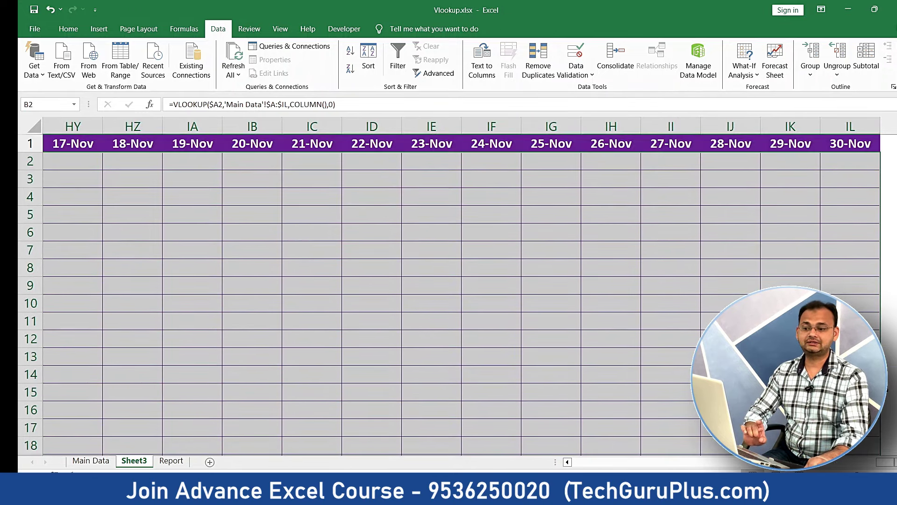
{"action": "scroll", "coordinate": [615, 465], "scroll_direction": "left", "scroll_amount": 20}
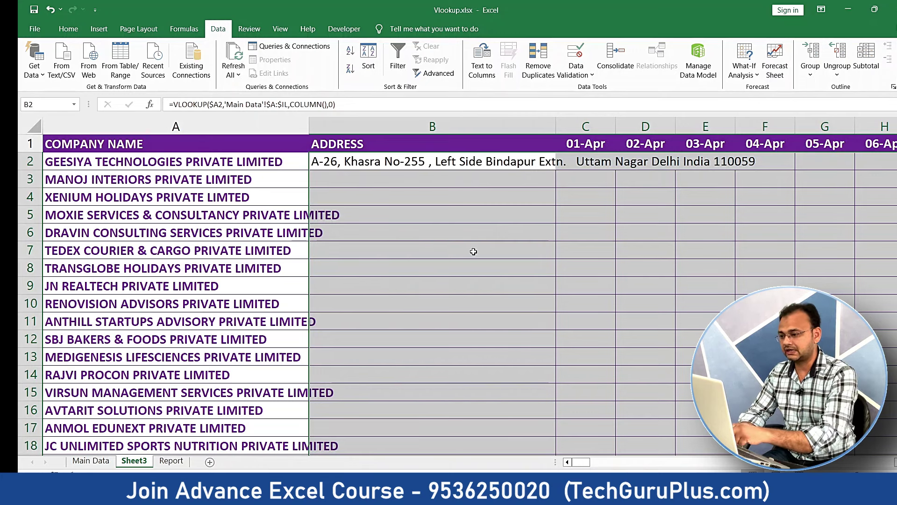
{"action": "key", "text": "ctrl+r"}
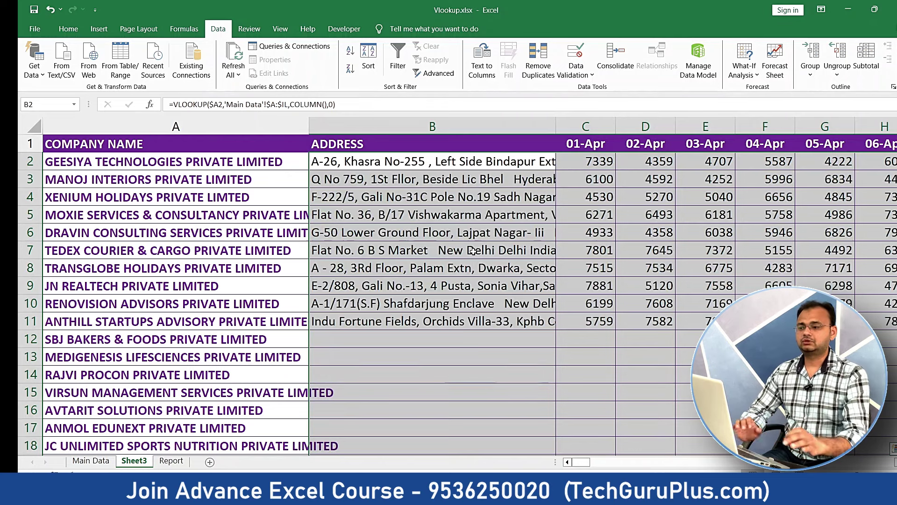
{"action": "left_click", "coordinate": [661, 392]}
{"action": "left_click", "coordinate": [534, 284]}
{"action": "left_click", "coordinate": [618, 265]}
Review the filled sales across all date columns through November and down to row 20, and check the formulas in D9 and B14
{"action": "left_click", "coordinate": [593, 462]}
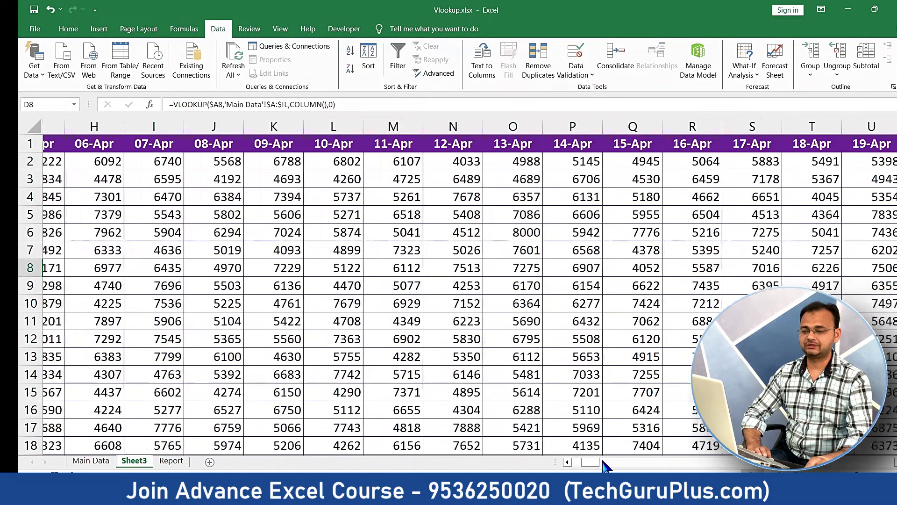
{"action": "left_click", "coordinate": [603, 463]}
{"action": "left_click", "coordinate": [666, 463]}
{"action": "left_click", "coordinate": [666, 462]}
{"action": "left_click", "coordinate": [666, 462]}
{"action": "left_click", "coordinate": [666, 462]}
{"action": "left_click", "coordinate": [848, 462]}
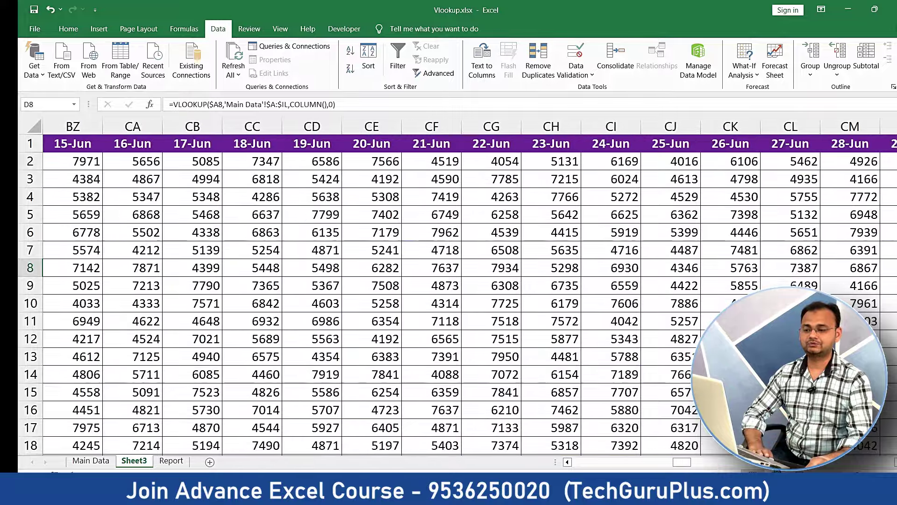
{"action": "left_click", "coordinate": [848, 463]}
{"action": "left_click", "coordinate": [848, 462]}
{"action": "left_click", "coordinate": [848, 462]}
{"action": "left_click", "coordinate": [848, 463]}
{"action": "left_click", "coordinate": [848, 462]}
{"action": "left_click", "coordinate": [848, 463]}
{"action": "left_click", "coordinate": [848, 462]}
{"action": "left_click", "coordinate": [848, 462]}
{"action": "left_click", "coordinate": [848, 462]}
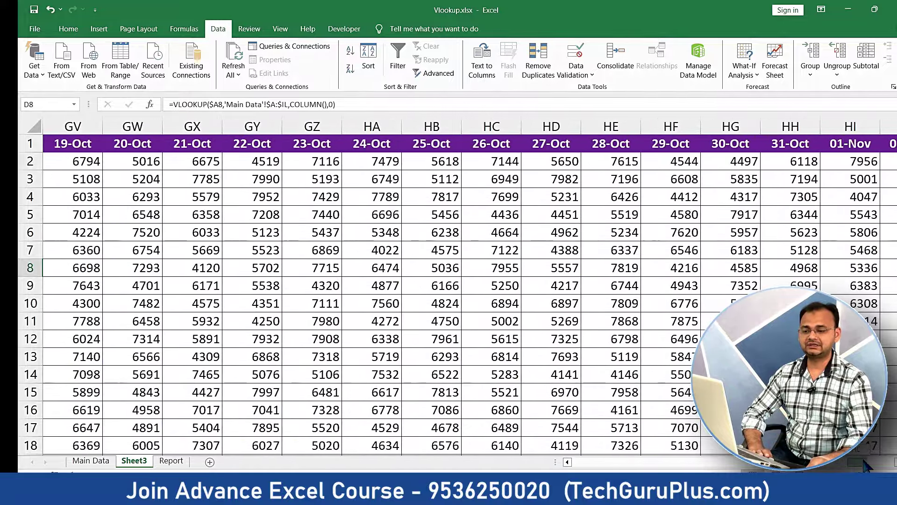
{"action": "left_click_drag", "start_coordinate": [848, 463], "coordinate": [879, 463]}
{"action": "scroll", "coordinate": [457, 299], "scroll_direction": "down", "scroll_amount": 6}
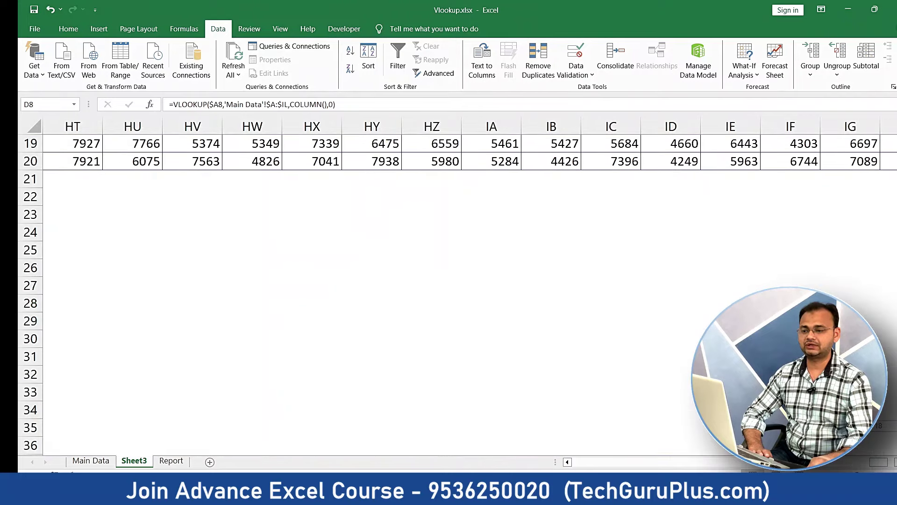
{"action": "scroll", "coordinate": [467, 295], "scroll_direction": "up", "scroll_amount": 6}
{"action": "left_click_drag", "start_coordinate": [878, 462], "coordinate": [581, 462]}
{"action": "left_click", "coordinate": [635, 292]}
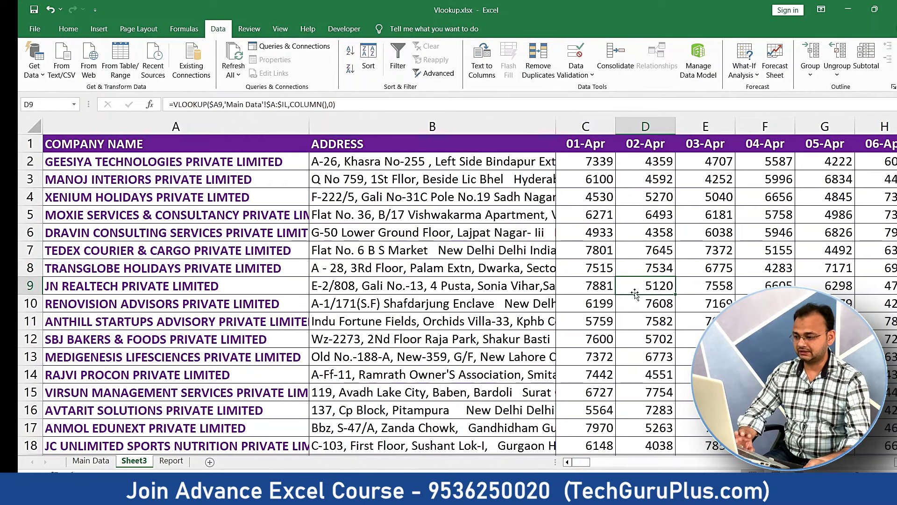
{"action": "left_click", "coordinate": [484, 368]}
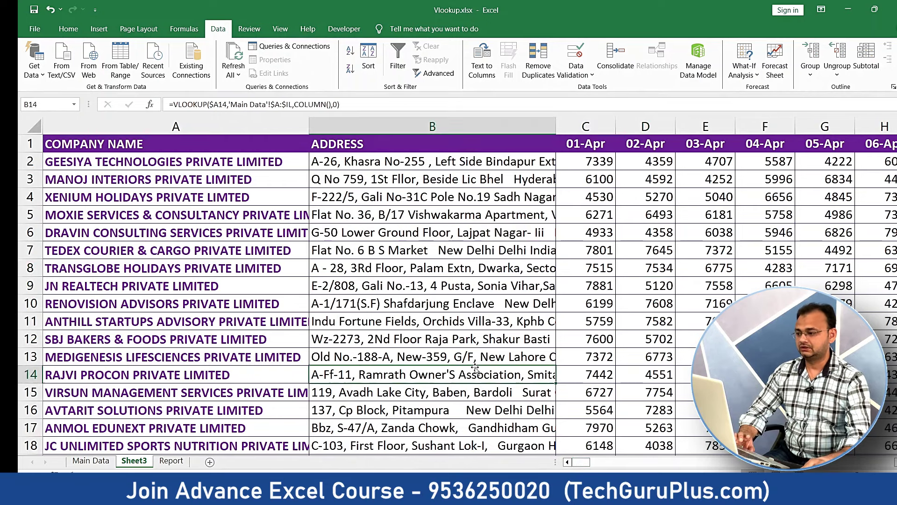
Find JN REALTECH PRIVATE LIMITED, the company in Sheet3's A9, in the Main Data sheet
{"action": "left_click", "coordinate": [123, 285]}
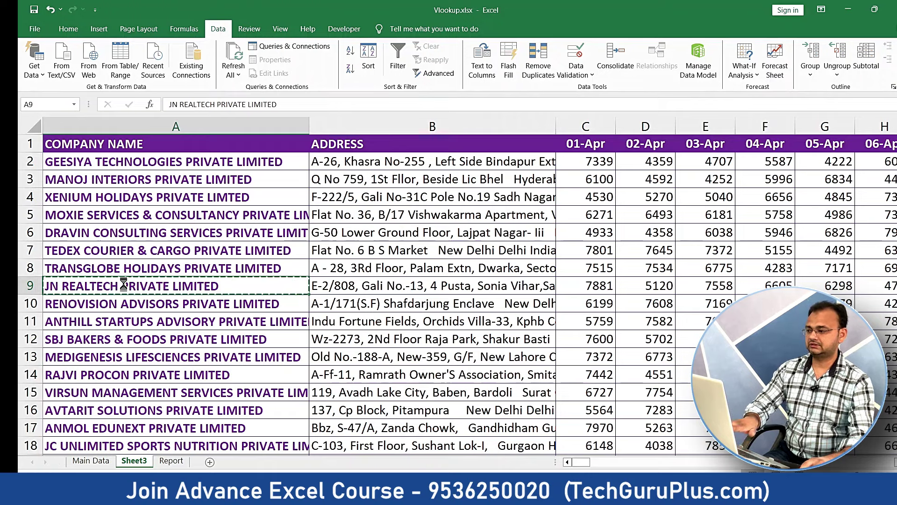
{"action": "left_click", "coordinate": [90, 460]}
{"action": "left_click", "coordinate": [171, 461]}
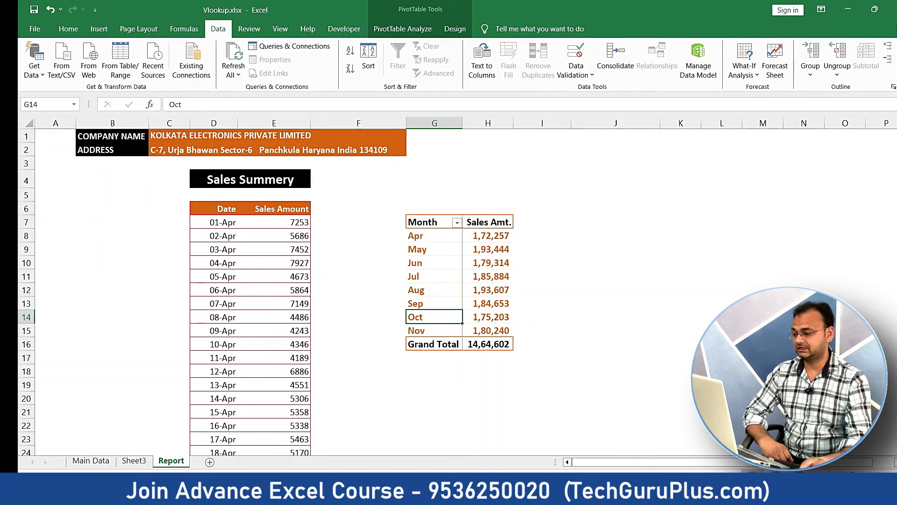
{"action": "left_click", "coordinate": [106, 465]}
{"action": "left_click", "coordinate": [251, 290]}
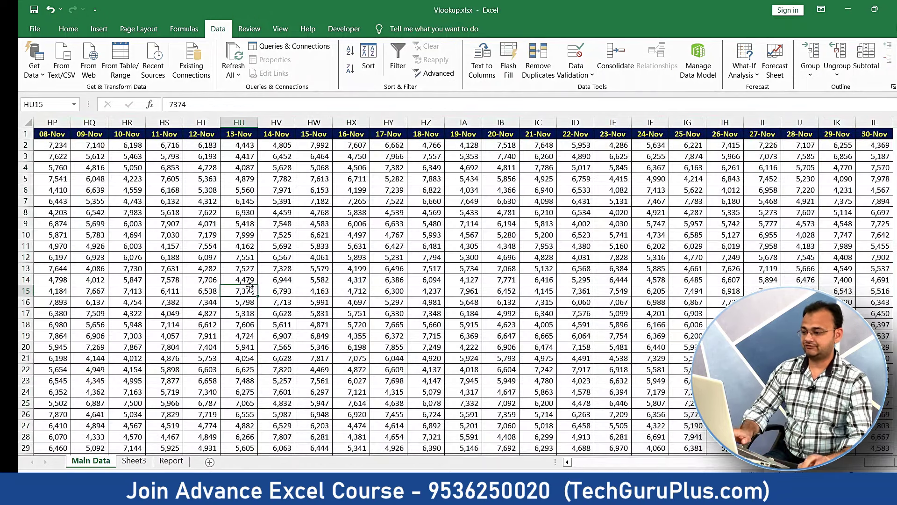
{"action": "key", "text": "ctrl+f"}
{"action": "key", "text": "Return"}
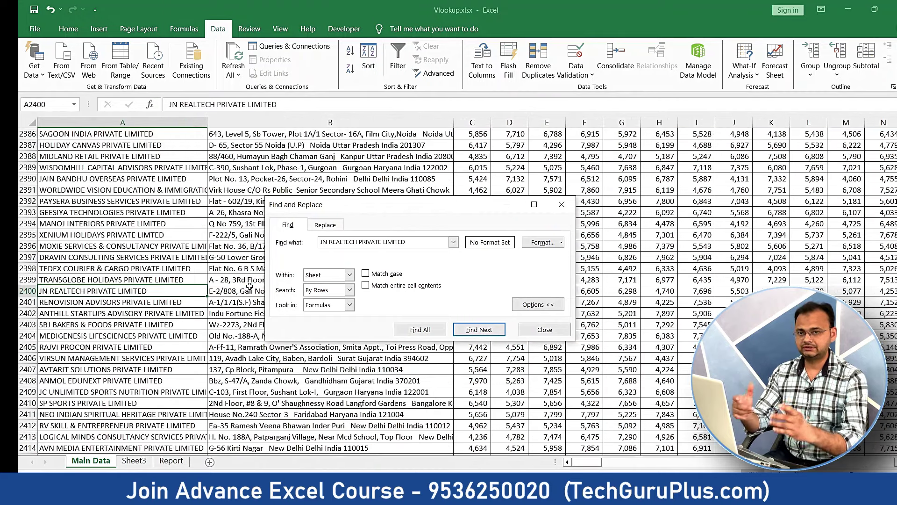
{"action": "key", "text": "Escape"}
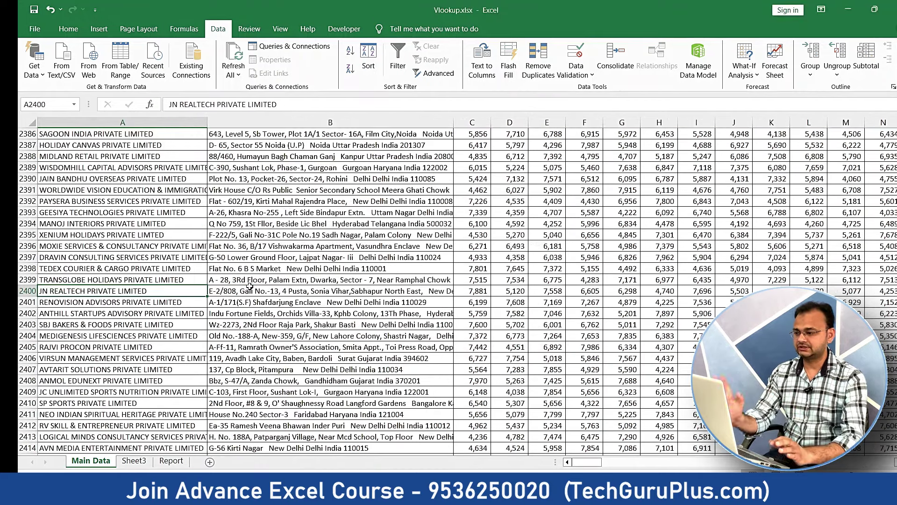
Copy the whole JN REALTECH row from Main Data and insert it in Sheet3 as row 10, directly under its lookup row
{"action": "key", "text": "shift+space"}
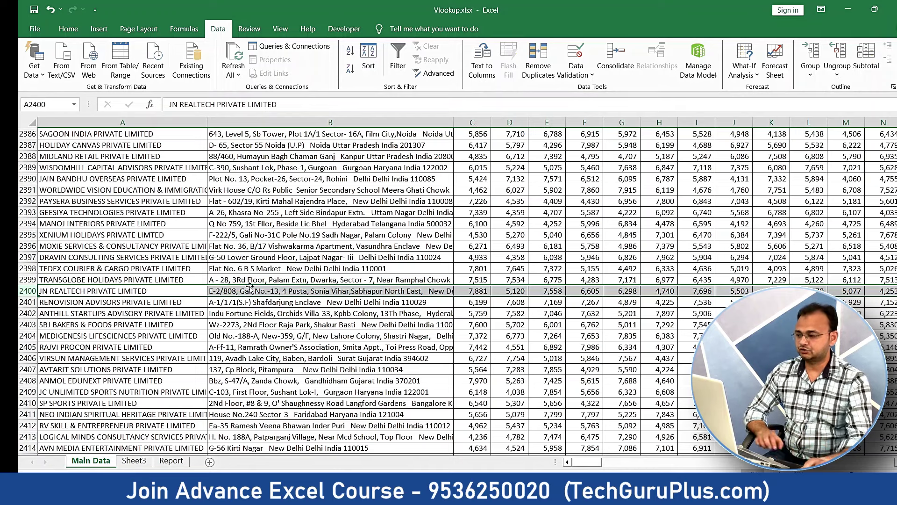
{"action": "key", "text": "ctrl+c"}
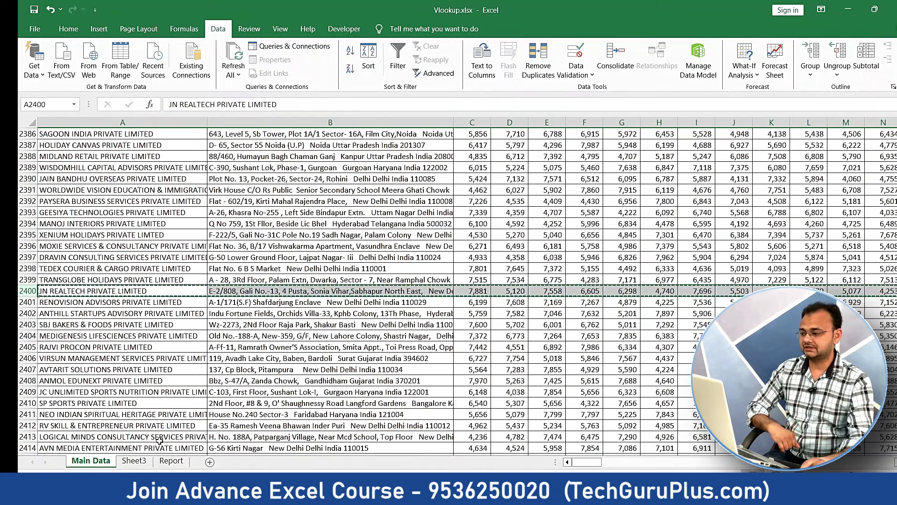
{"action": "left_click", "coordinate": [144, 463]}
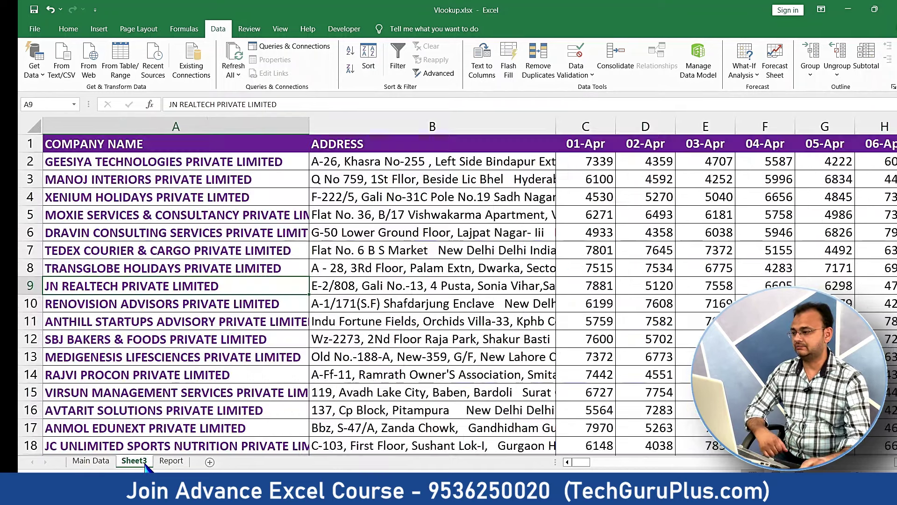
{"action": "left_click", "coordinate": [30, 306]}
{"action": "right_click", "coordinate": [30, 306]}
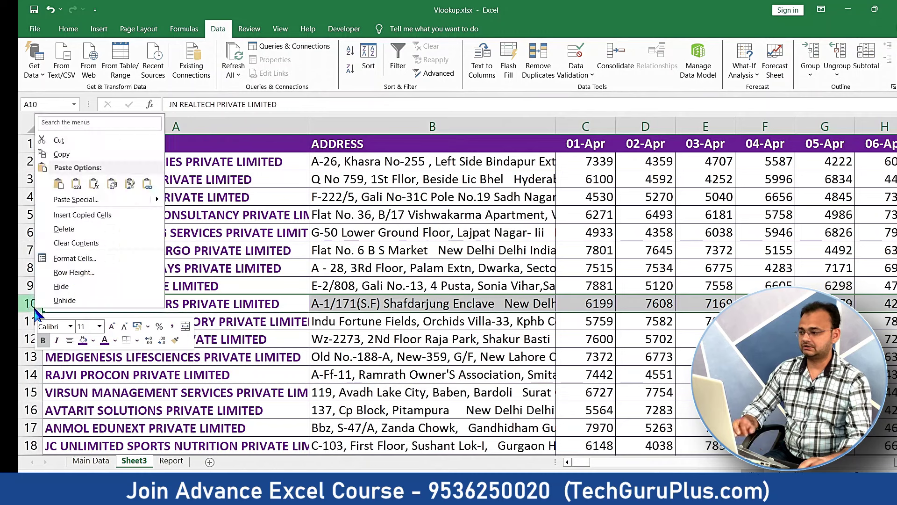
{"action": "left_click", "coordinate": [78, 215]}
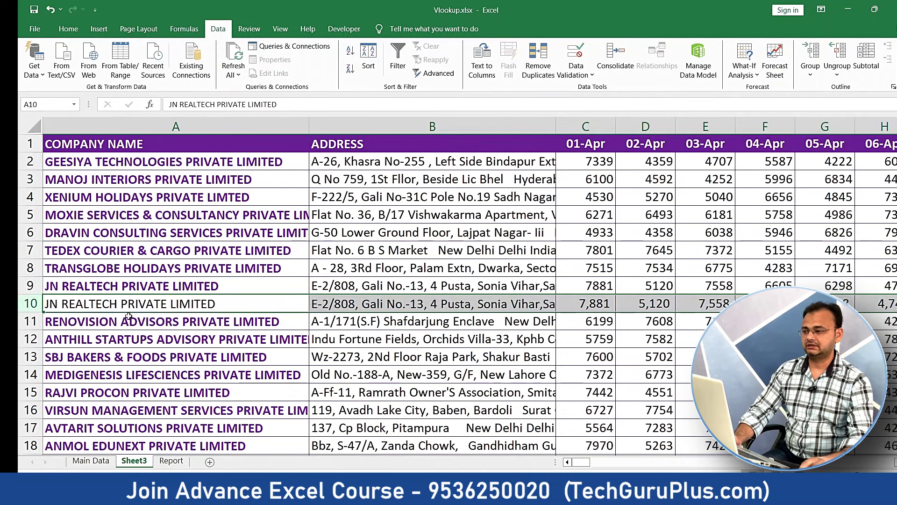
Compare the address and first April sales in row 9 with the copied source values in row 10
{"action": "key", "text": "Up"}
{"action": "key", "text": "Right"}
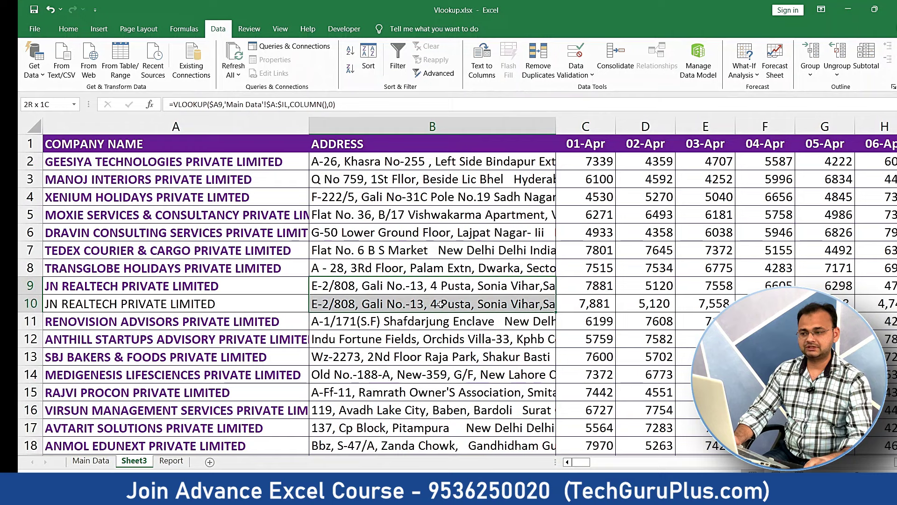
{"action": "key", "text": "Right"}
{"action": "key", "text": "Right"}
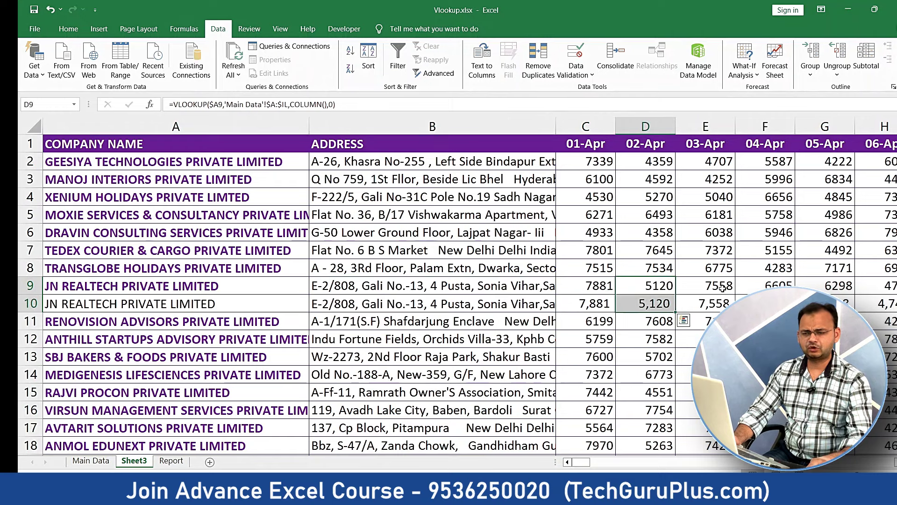
{"action": "left_click", "coordinate": [847, 303]}
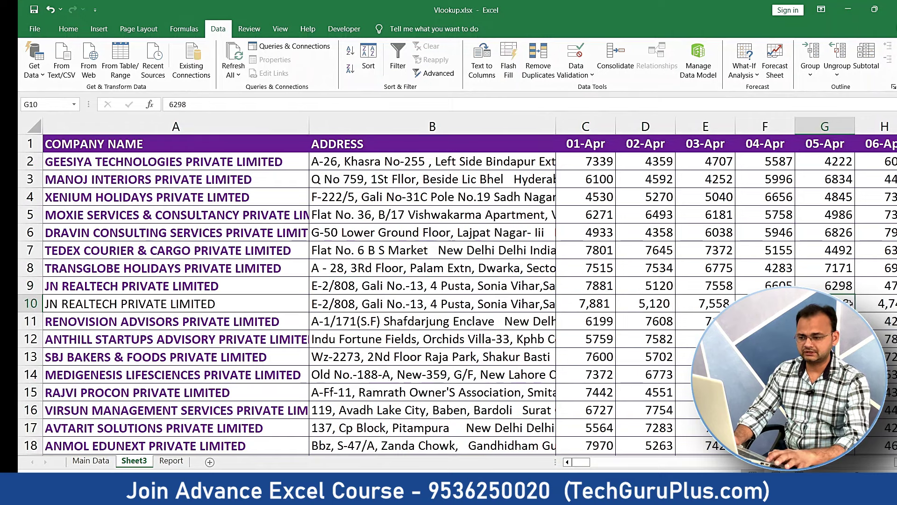
Highlight rows 9 and 10 in full with a yellow fill
{"action": "key", "text": "Right"}
{"action": "key", "text": "Right"}
{"action": "key", "text": "Right"}
{"action": "key", "text": "Right"}
{"action": "key", "text": "shift+Up"}
{"action": "key", "text": "shift+space"}
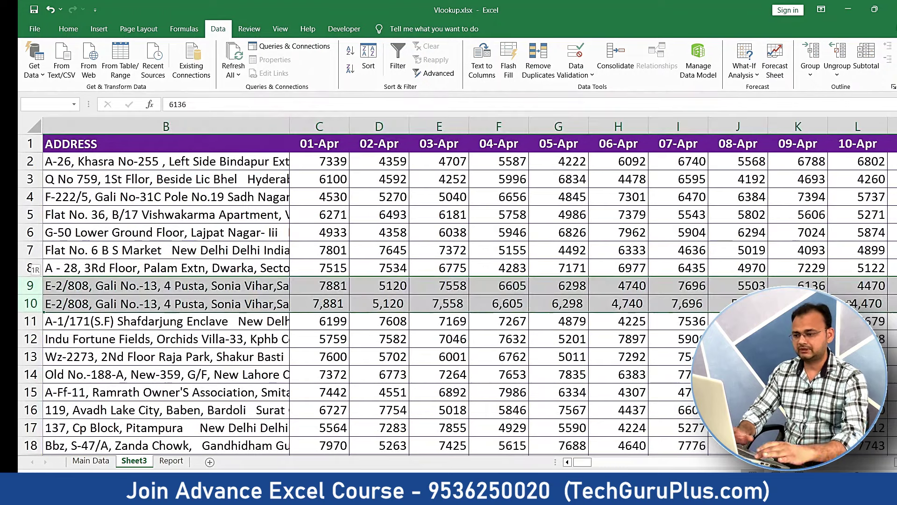
{"action": "key", "text": "alt+h"}
{"action": "key", "text": "h"}
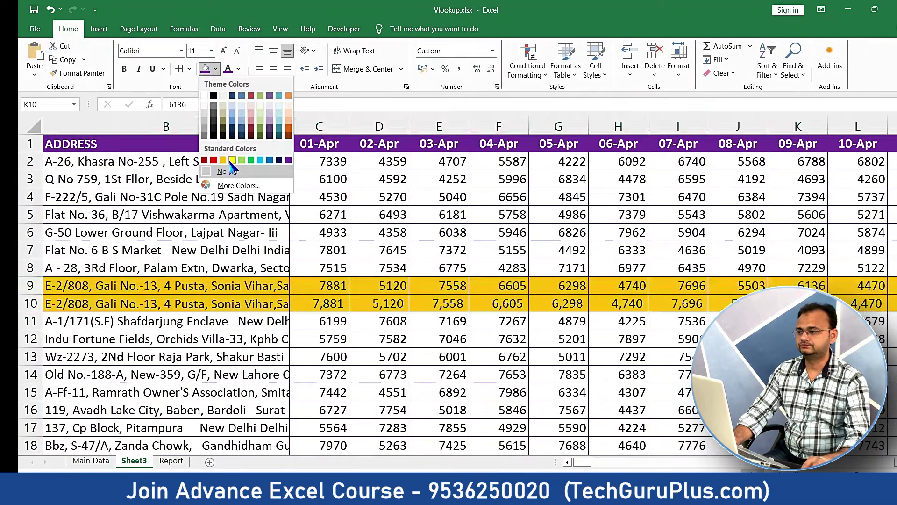
{"action": "left_click", "coordinate": [229, 160]}
Compare the two highlighted rows across all date columns up to 30-Nov, and return to column A
{"action": "key", "text": "Up"}
{"action": "key", "text": "Right"}
{"action": "key", "text": "Right"}
{"action": "key", "text": "Right"}
{"action": "key", "text": "Right"}
{"action": "key", "text": "Right"}
{"action": "key", "text": "Right"}
{"action": "key", "text": "Right"}
{"action": "key", "text": "Right"}
{"action": "key", "text": "Right"}
{"action": "key", "text": "Right"}
{"action": "key", "text": "Right"}
{"action": "key", "text": "Right"}
{"action": "key", "text": "Right"}
{"action": "key", "text": "Right"}
{"action": "key", "text": "ctrl+Right"}
{"action": "key", "text": "Right"}
{"action": "key", "text": "Down"}
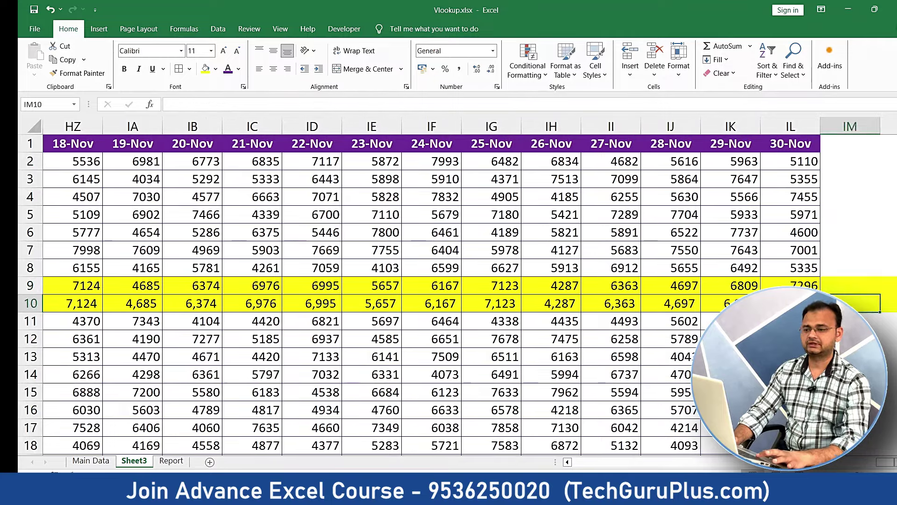
{"action": "key", "text": "ctrl+Left"}
{"action": "key", "text": "ctrl+Left"}
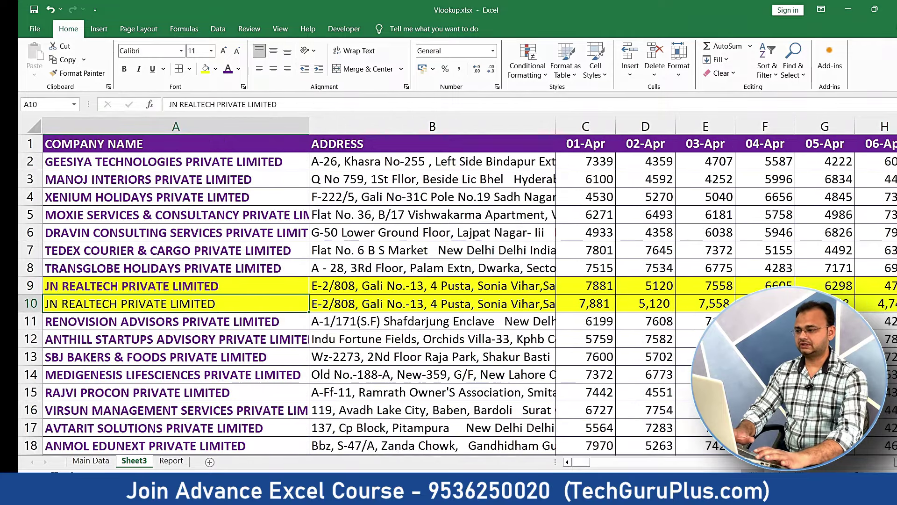
Delete the copied JN REALTECH comparison data from row 10 of Sheet3
{"action": "key", "text": "ctrl+shift+Right"}
{"action": "key", "text": "ctrl+minus"}
{"action": "key", "text": "Up"}
{"action": "key", "text": "Right"}
{"action": "key", "text": "Right"}
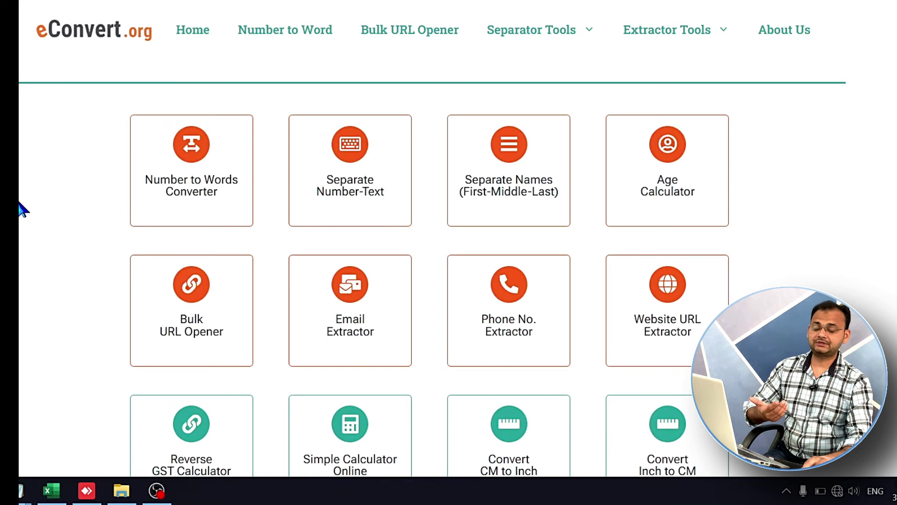
Switch to the eConvert.org page and look through its list of online tools
{"action": "scroll", "coordinate": [22, 208], "scroll_direction": "down", "scroll_amount": 2}
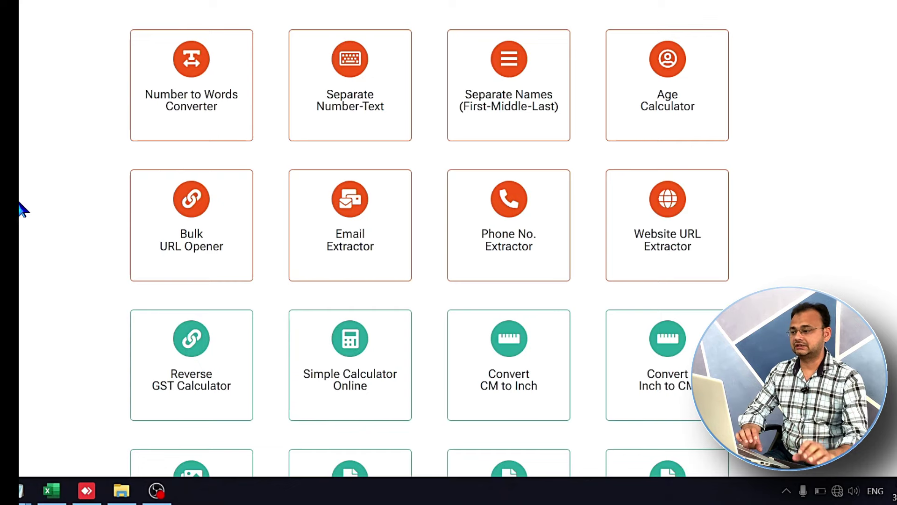
{"action": "scroll", "coordinate": [415, 210], "scroll_direction": "down", "scroll_amount": 5}
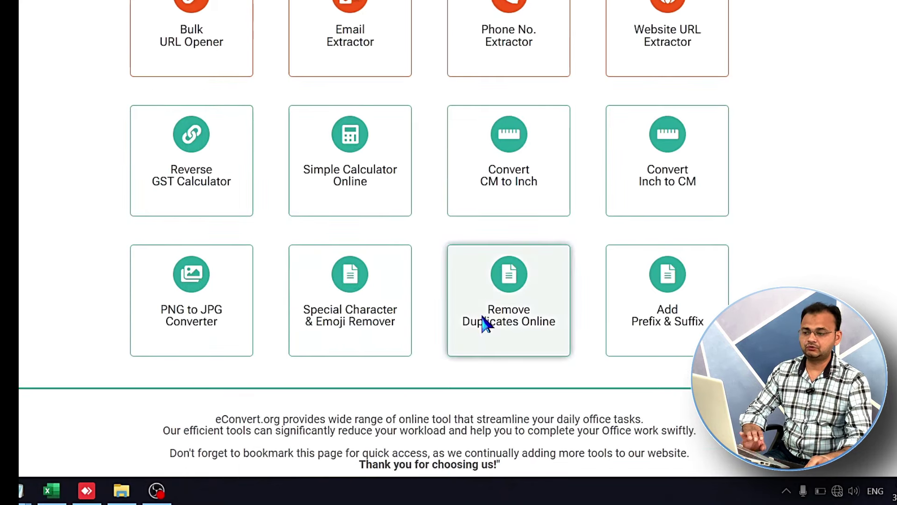